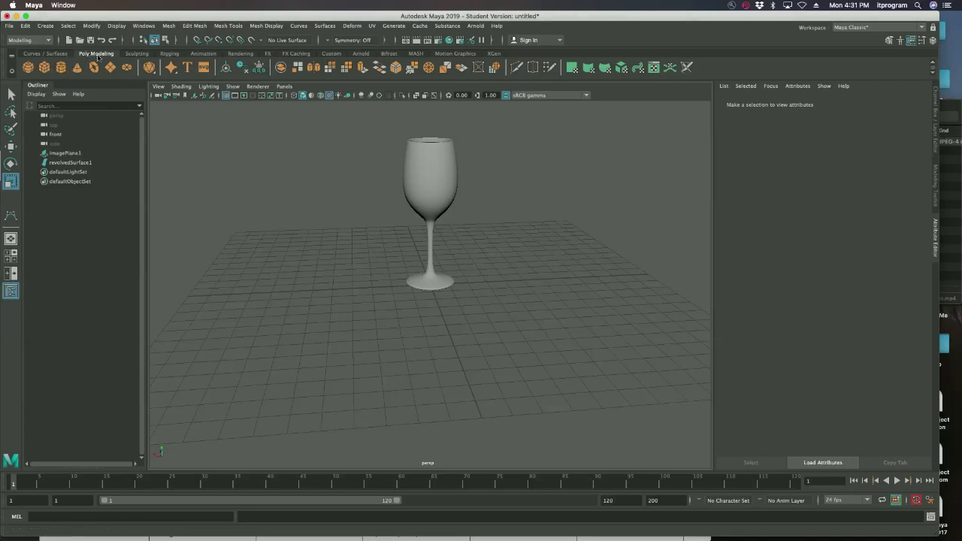
click(43, 25)
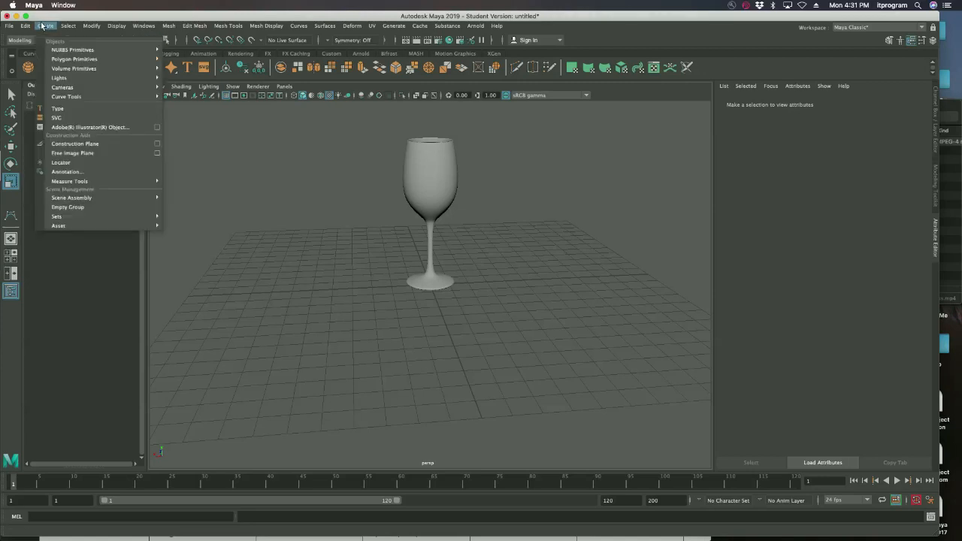
mouse_move(76, 60)
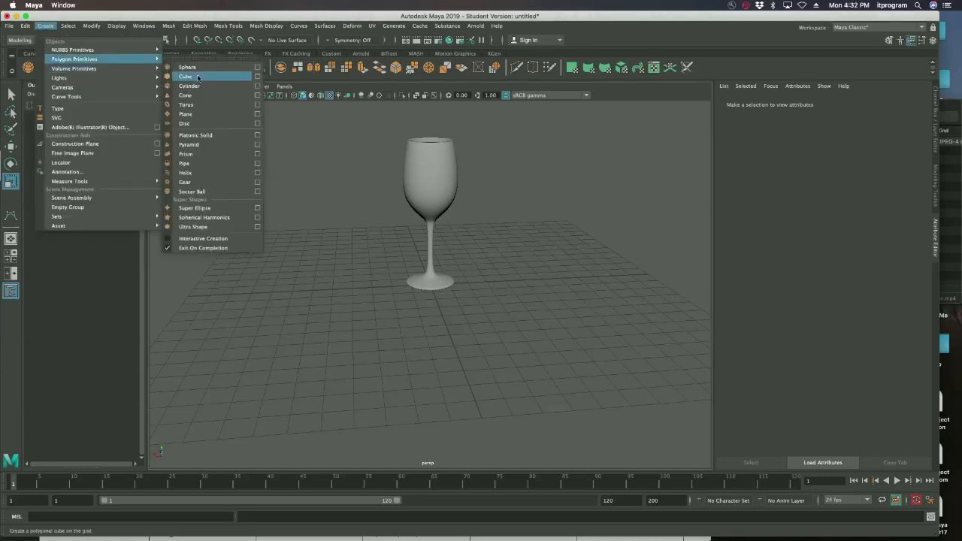
click(321, 150)
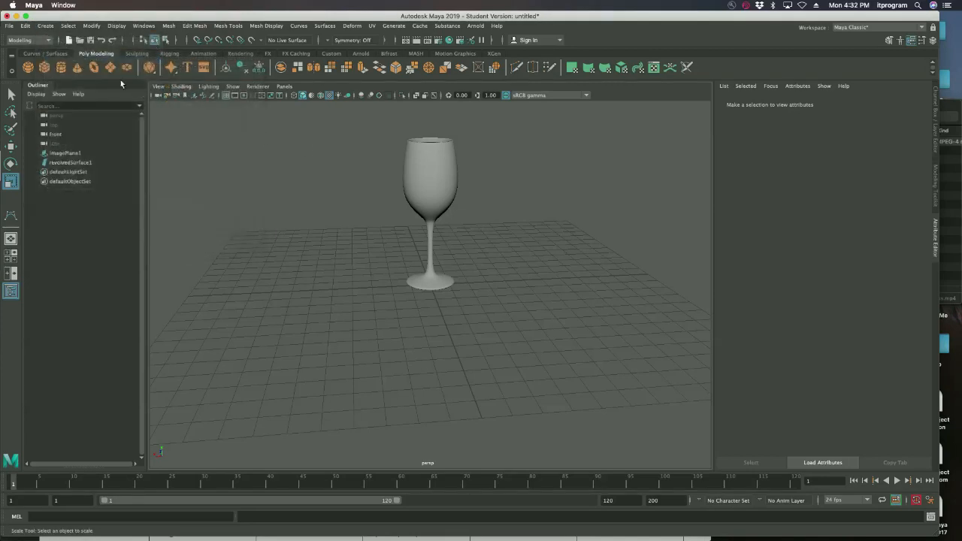
- Create a polygon plane under the wine glass and scale it uniformly to about 52.7 as the floor
click(111, 68)
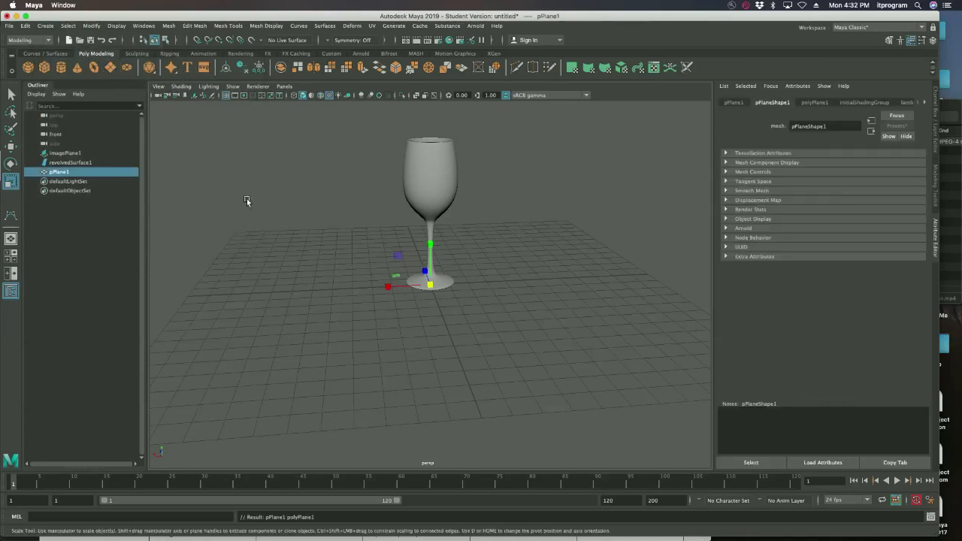
click(11, 94)
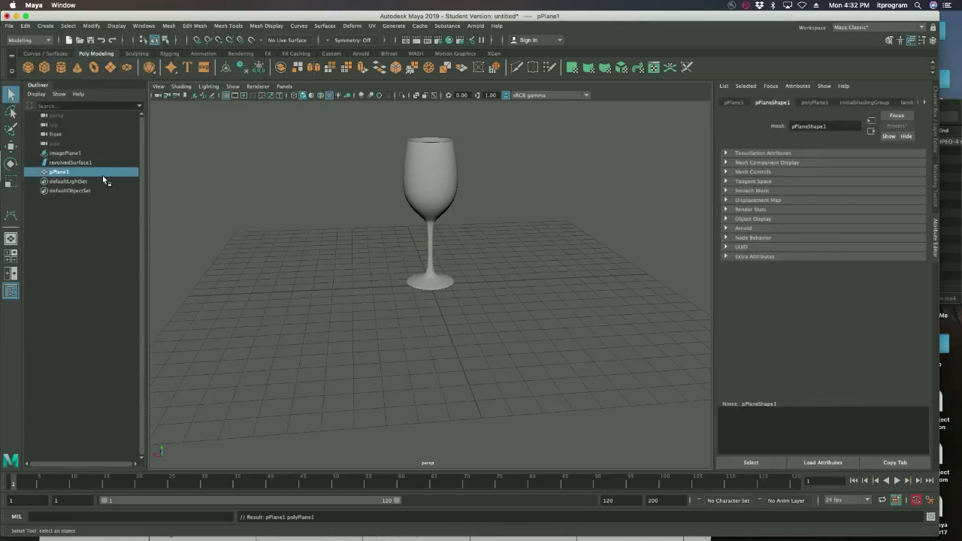
scroll(461, 299, down, 3)
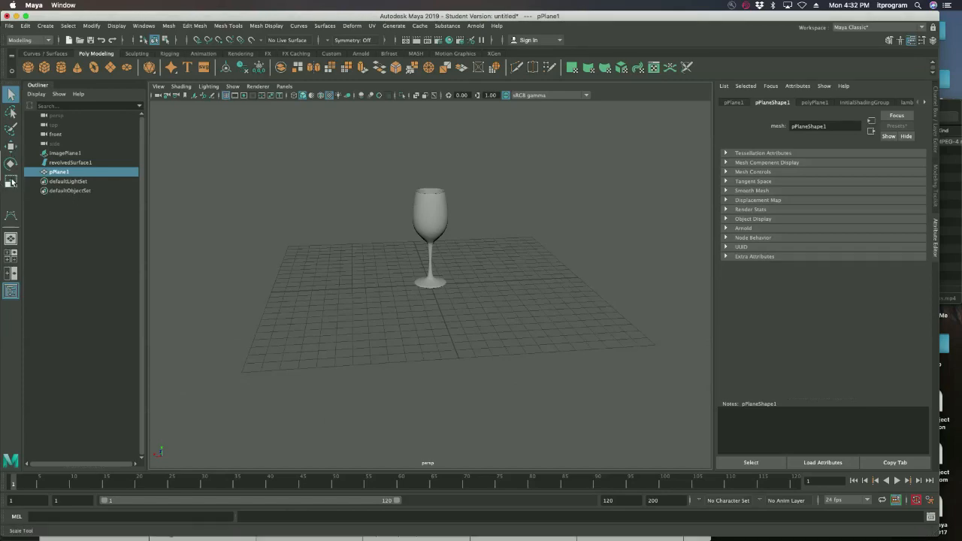
click(10, 181)
drag(429, 284, 740, 538)
drag(439, 286, 592, 363)
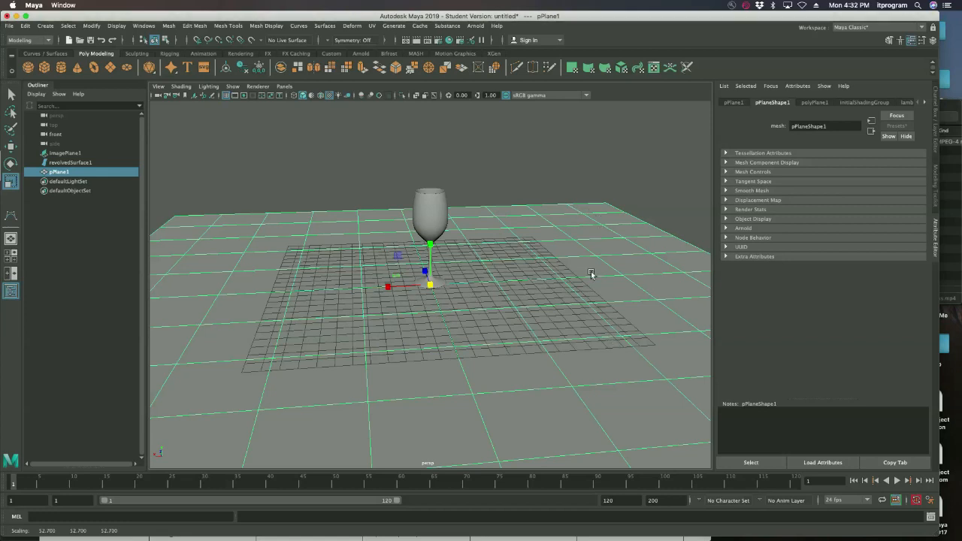
- Assign a new Arnold aiStandardSurface material to the floor plane
right_click(398, 329)
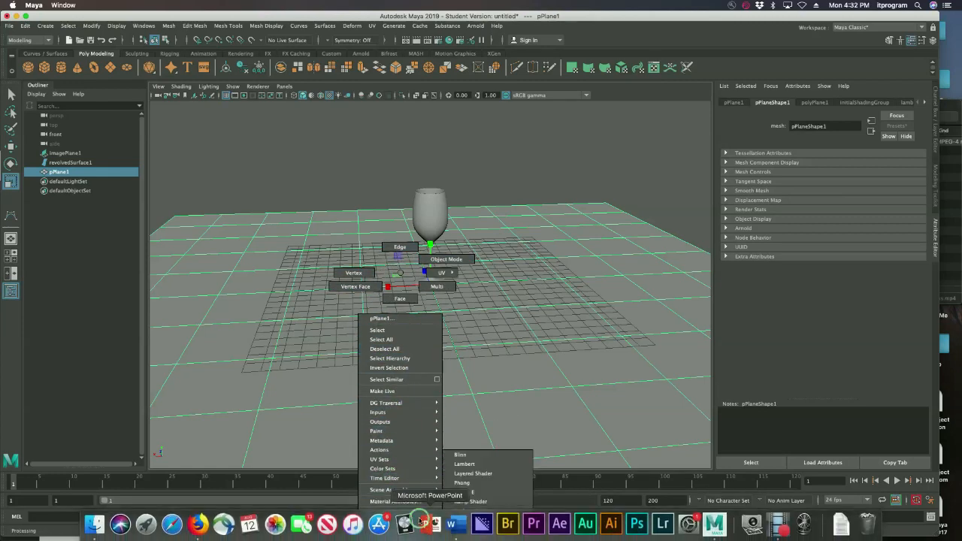
click(410, 513)
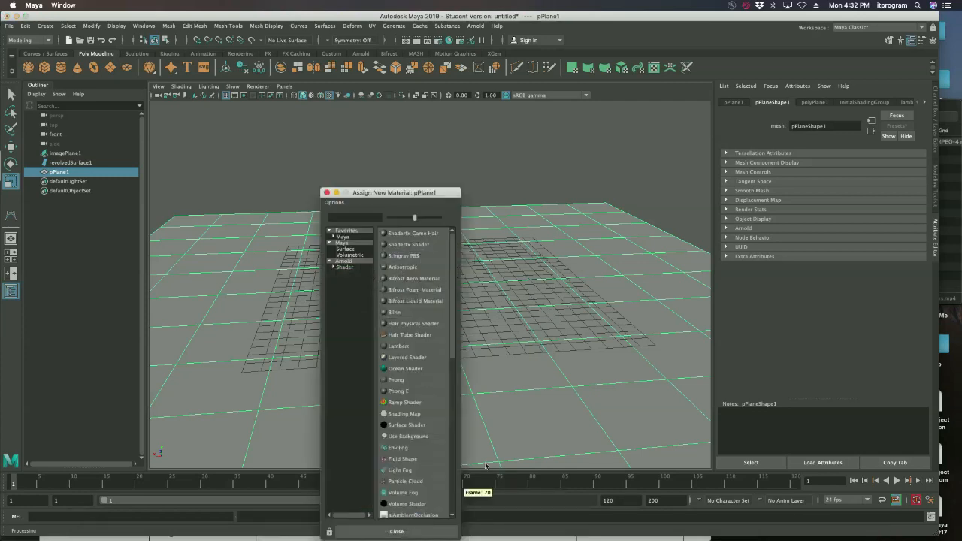
click(345, 267)
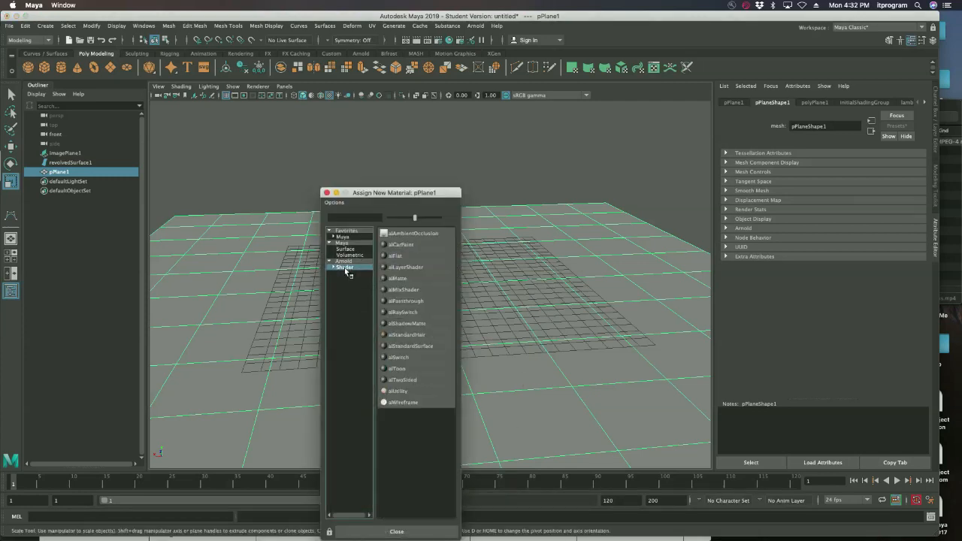
click(411, 346)
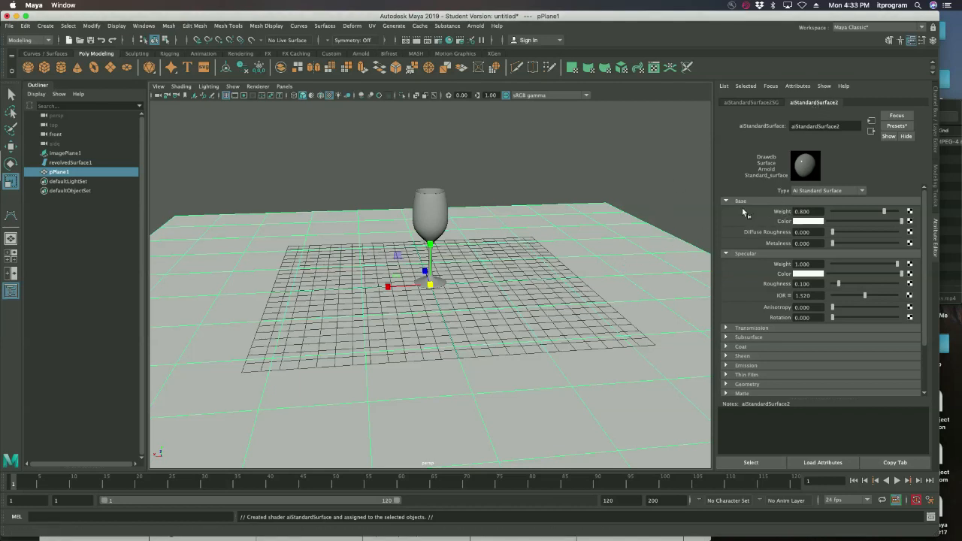
- Map the floor material's base color to a File texture that uses the image wooden floor.jpg
click(909, 221)
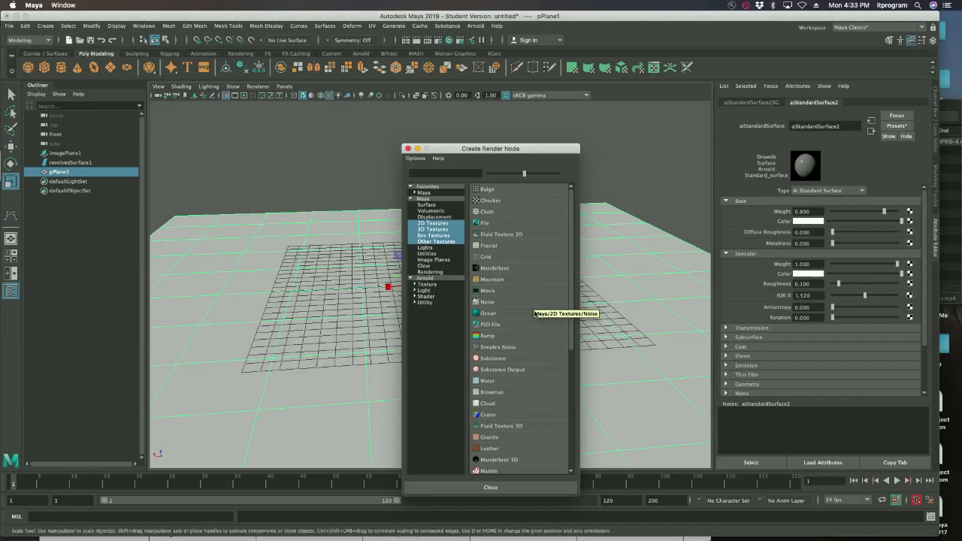
click(485, 223)
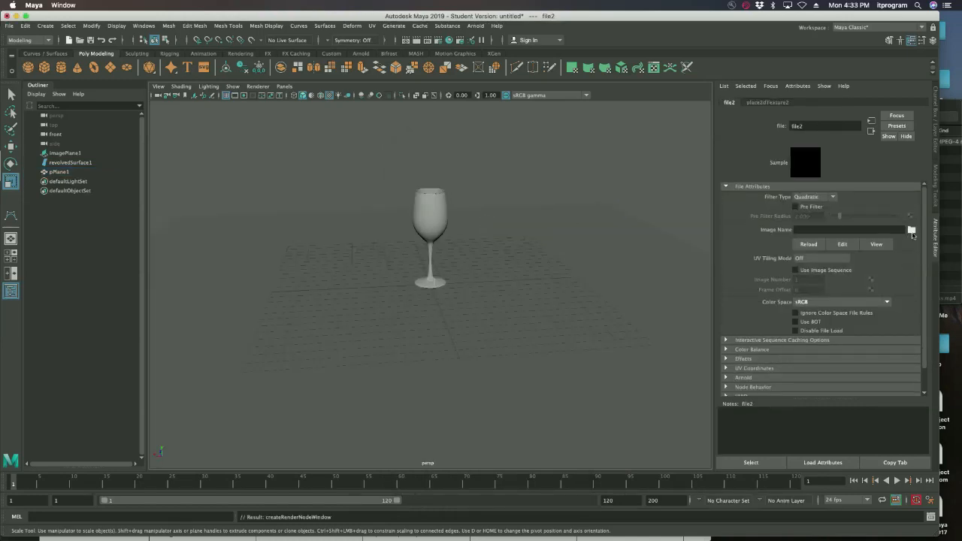
click(911, 230)
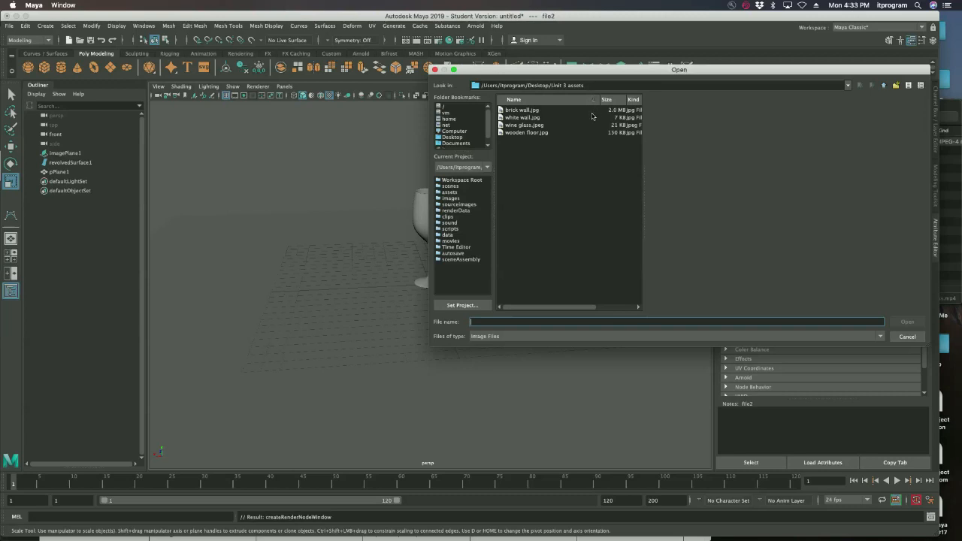
click(536, 133)
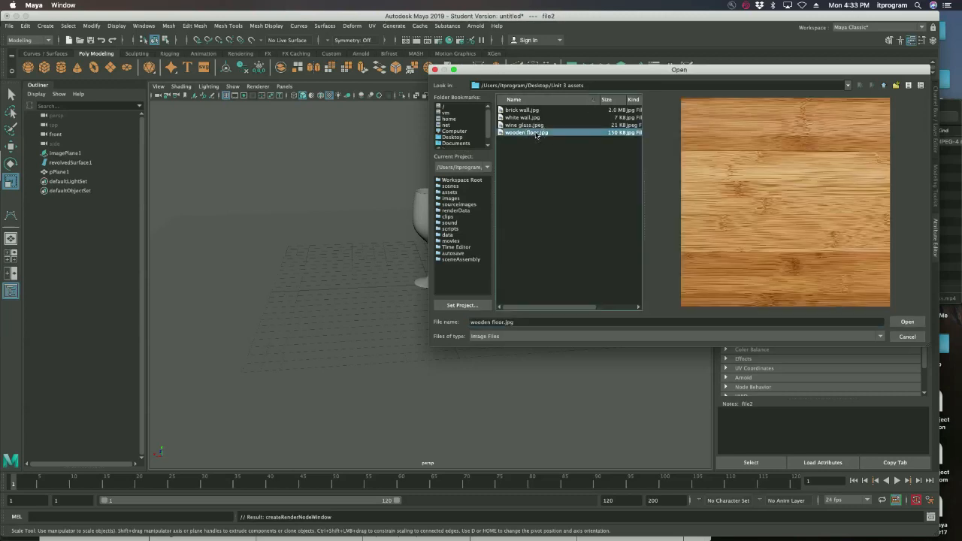
click(906, 322)
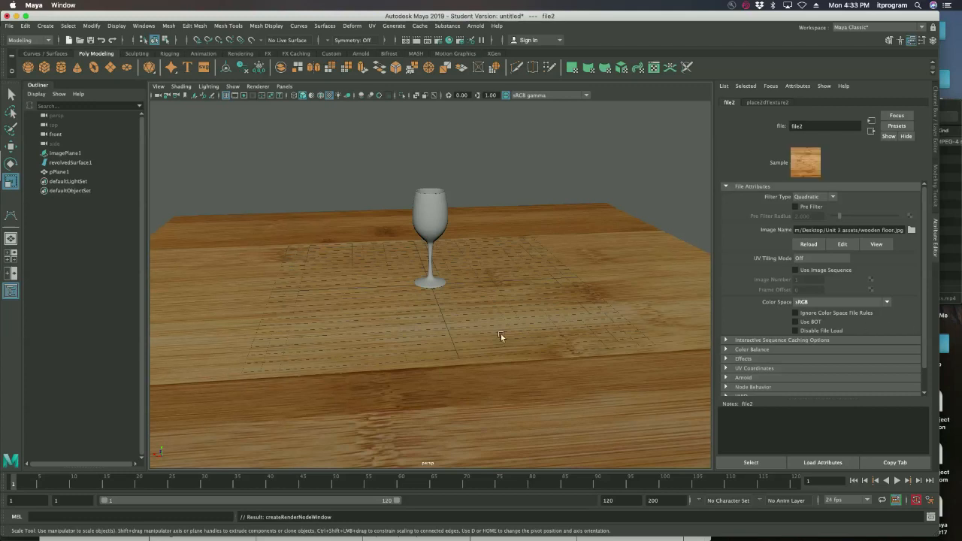
- Switch the viewport's texture display off and back on, continuing past the student version notice
click(329, 96)
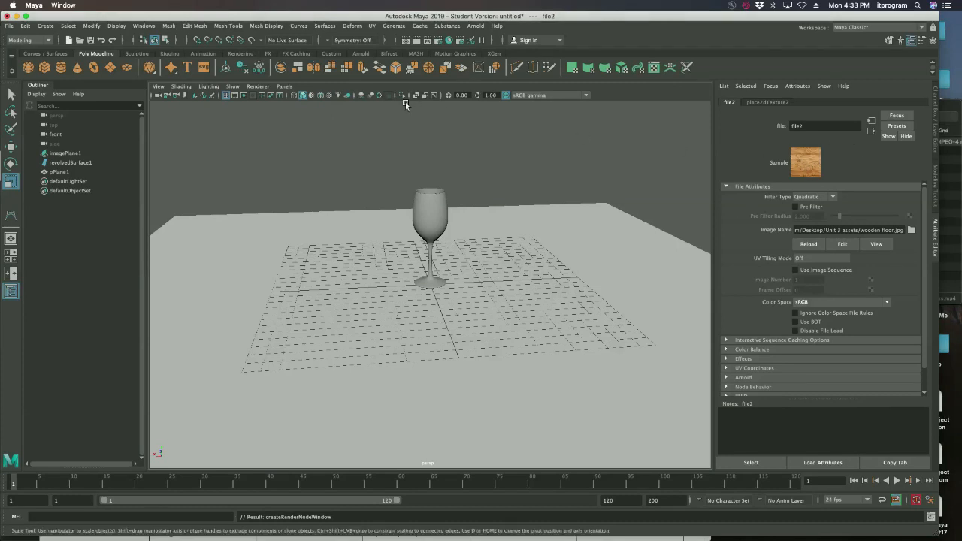
key(q)
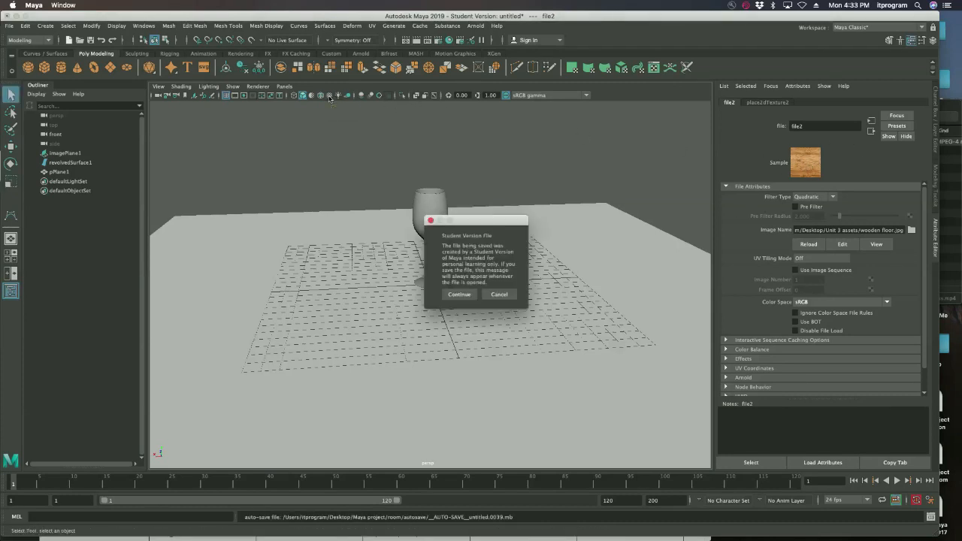
click(459, 294)
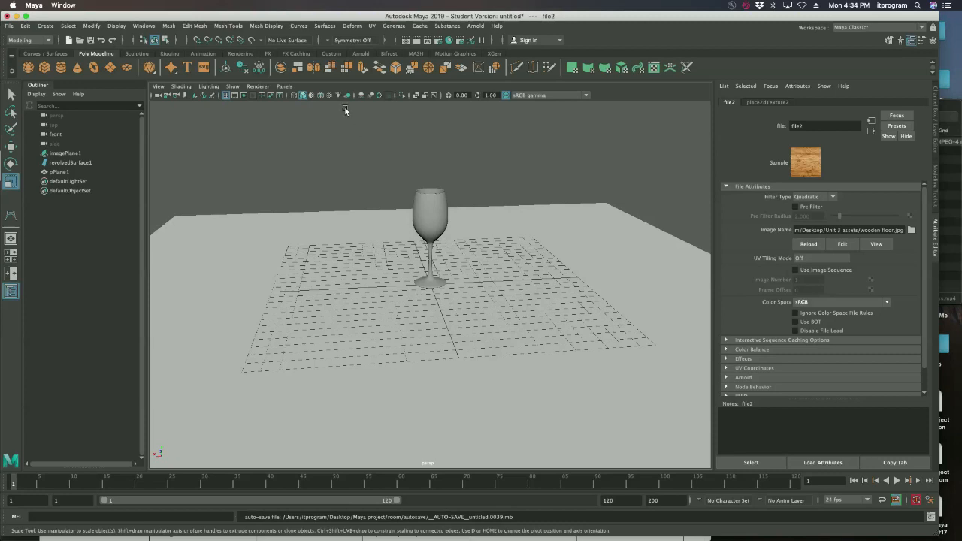
click(328, 95)
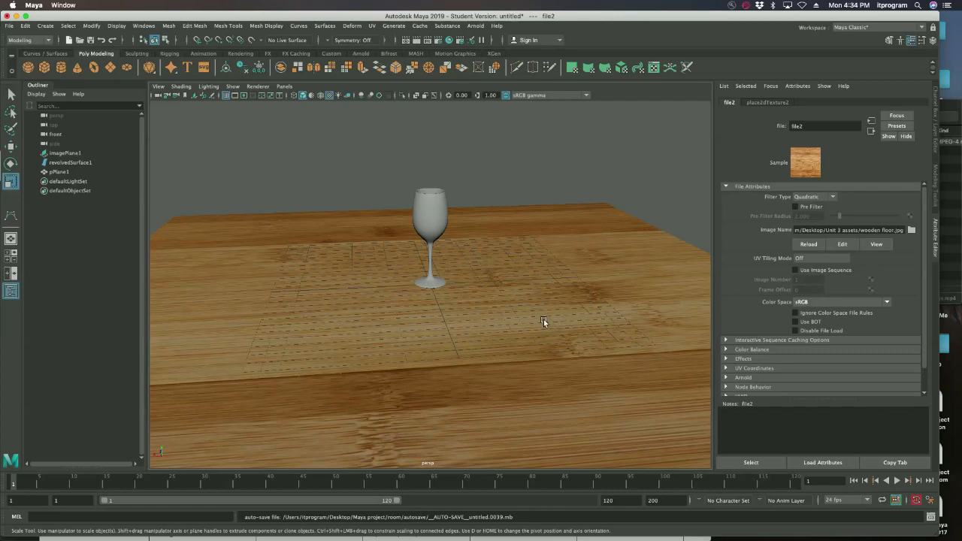
- Create a second polygon plane at the origin and scale it uniformly to about 70.6
scroll(543, 323, down, 5)
scroll(544, 325, up, 3)
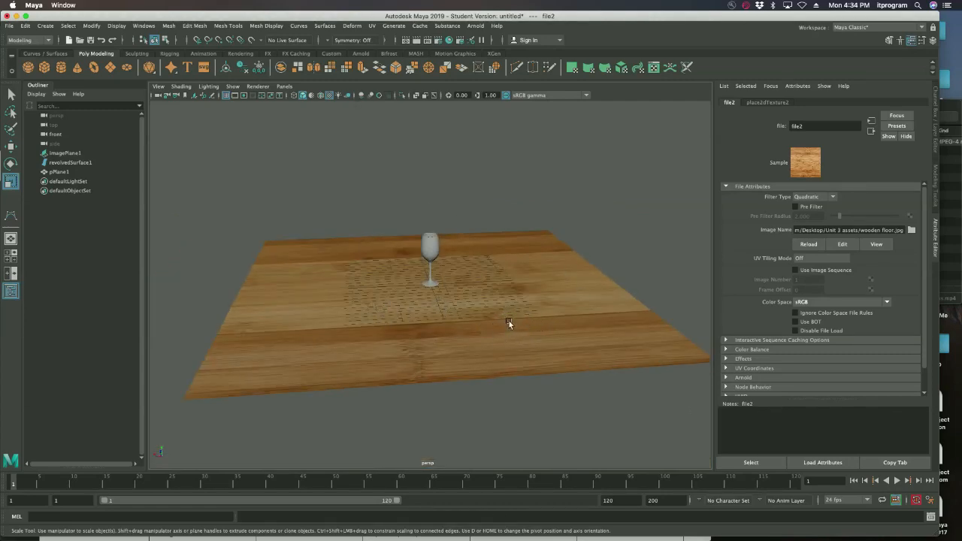
scroll(508, 325, up, 4)
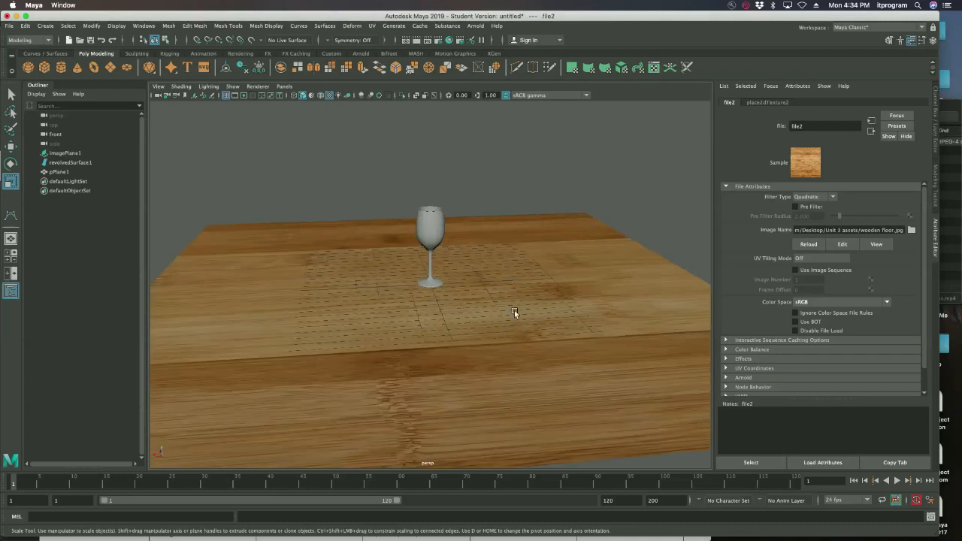
click(110, 68)
drag(431, 286, 763, 470)
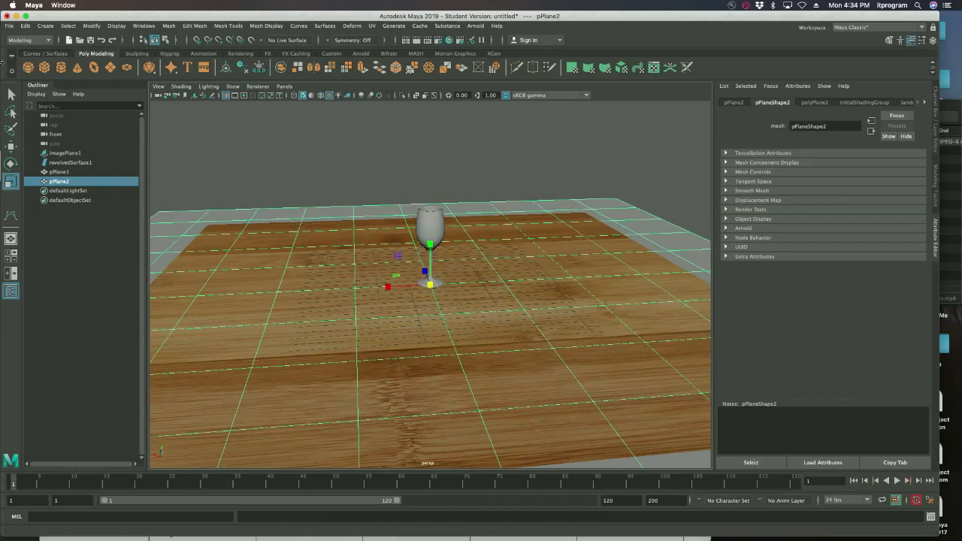
- Stand the second plane upright with an X rotation of -90 and move it behind the glass to about 27 on Z
click(11, 163)
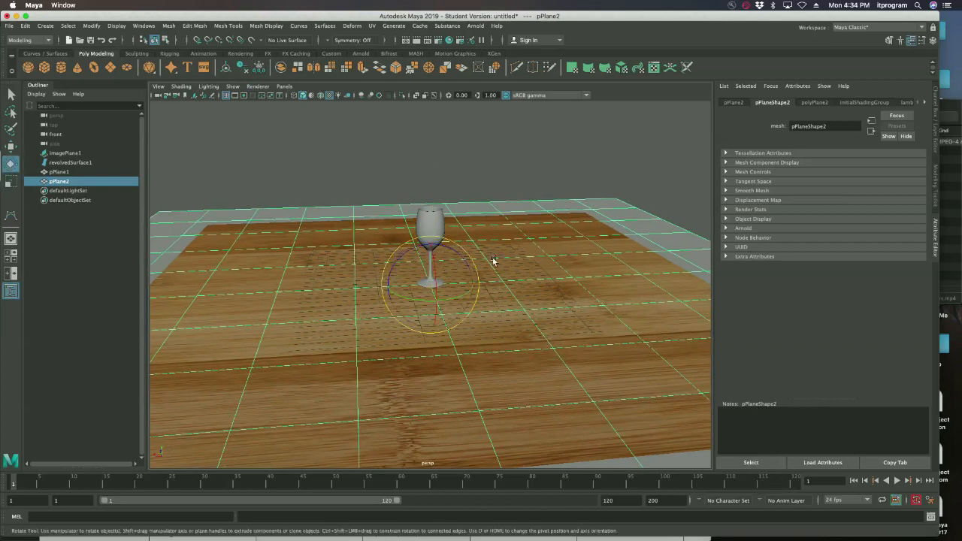
drag(448, 303, 455, 318)
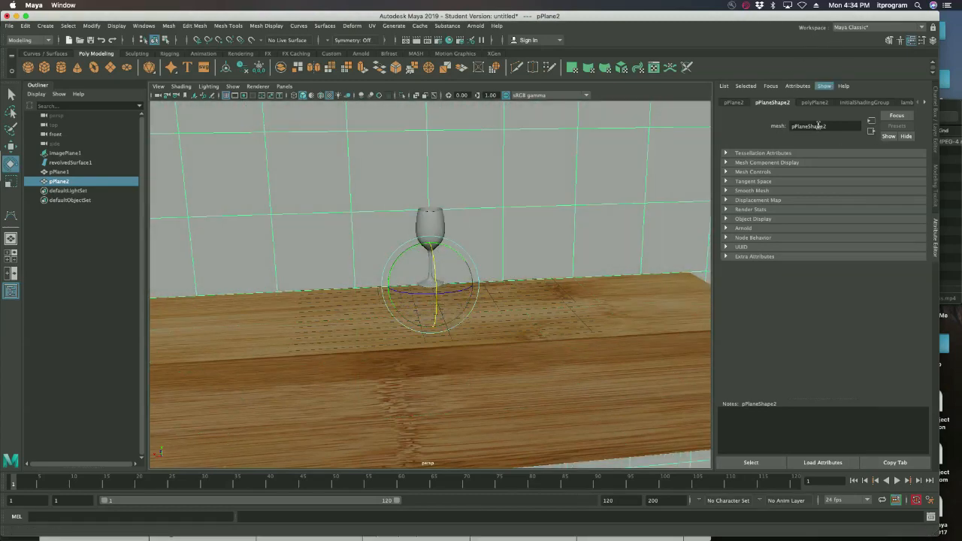
click(737, 105)
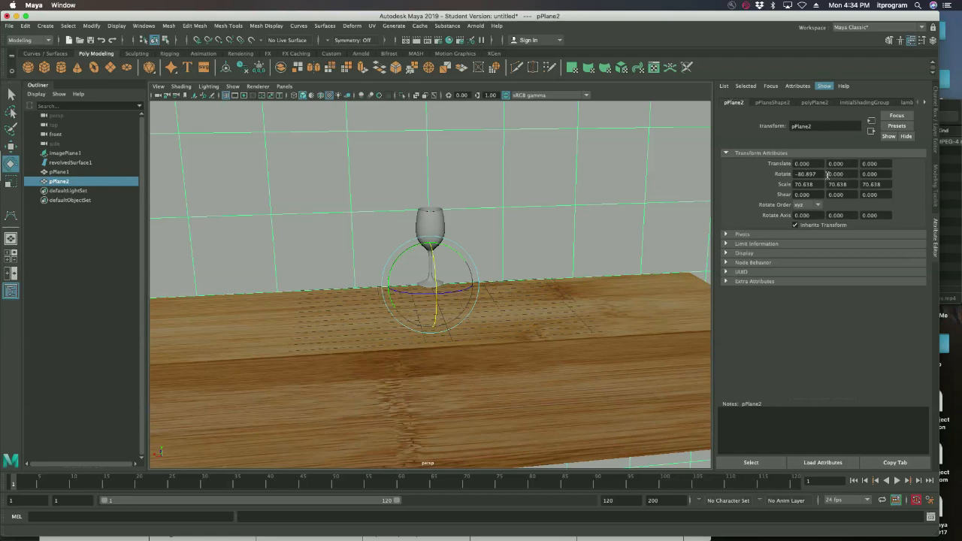
double_click(803, 173)
text(-90)
key(Return)
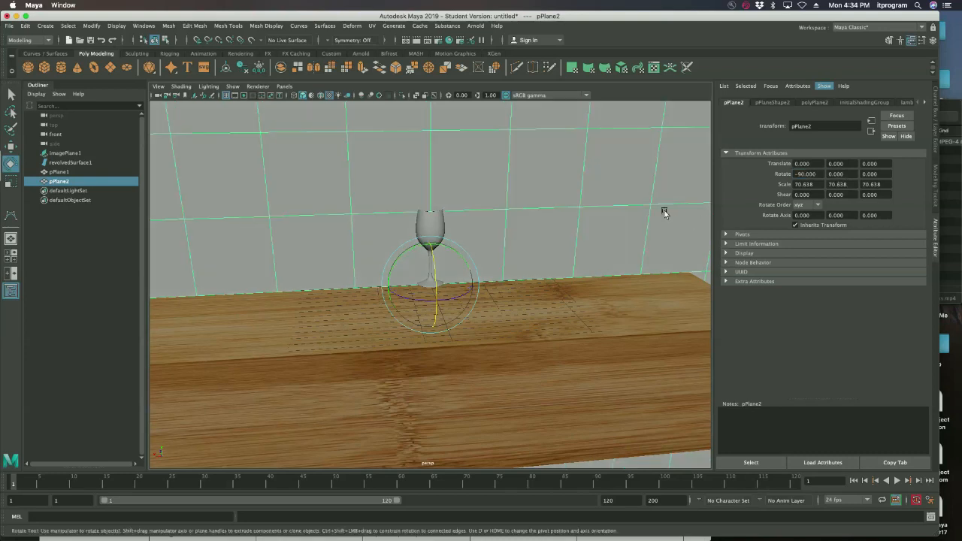
key(w)
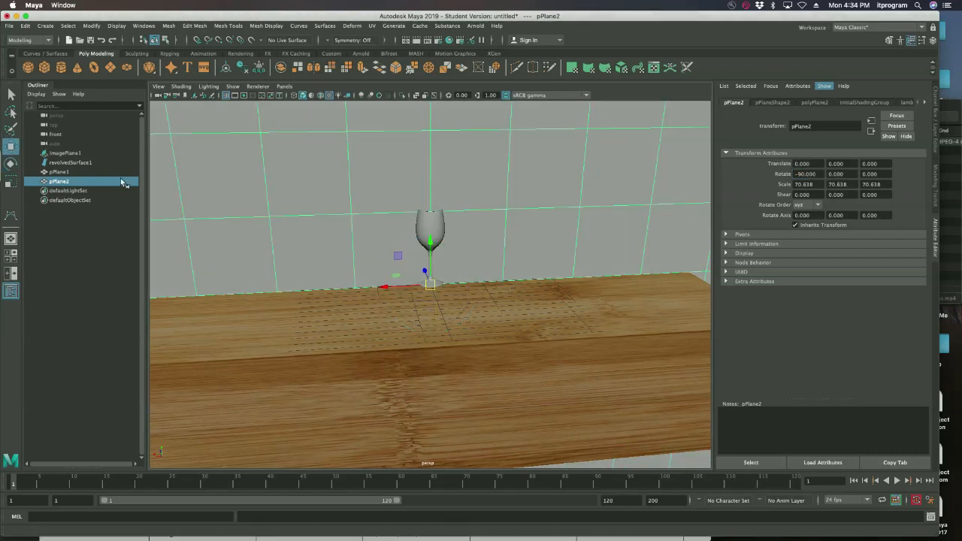
drag(428, 275, 404, 209)
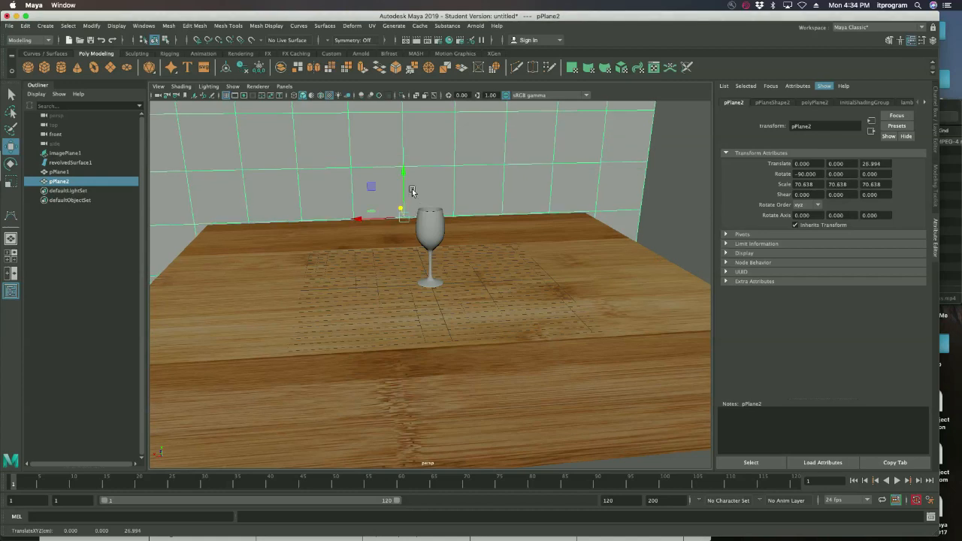
- Assign a new Arnold aiStandardSurface material to the upright wall plane
right_click(423, 148)
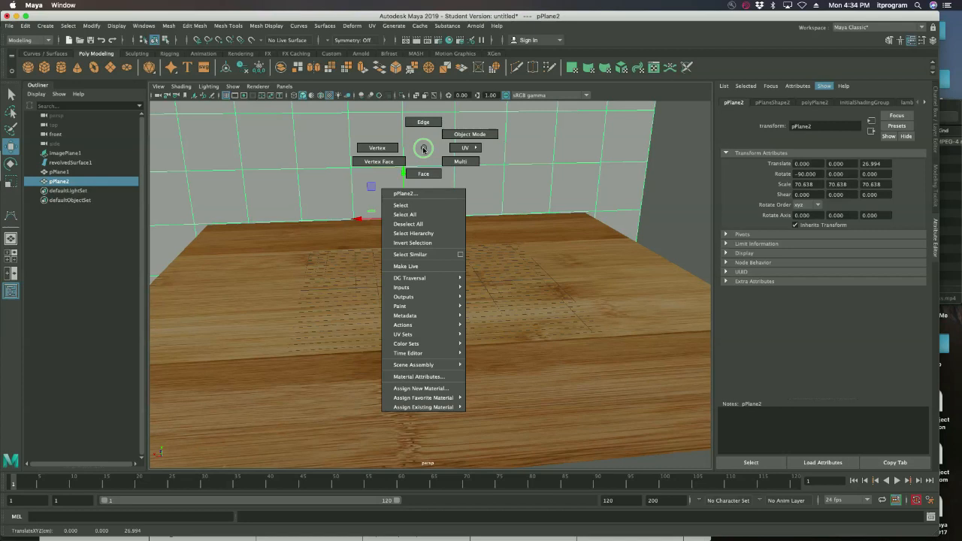
mouse_move(457, 292)
right_drag(455, 383, 454, 387)
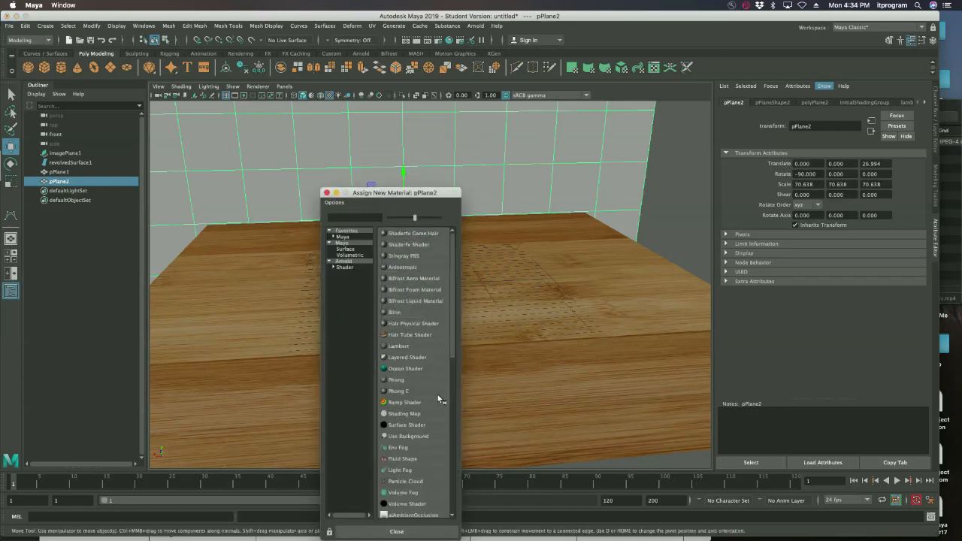
click(346, 268)
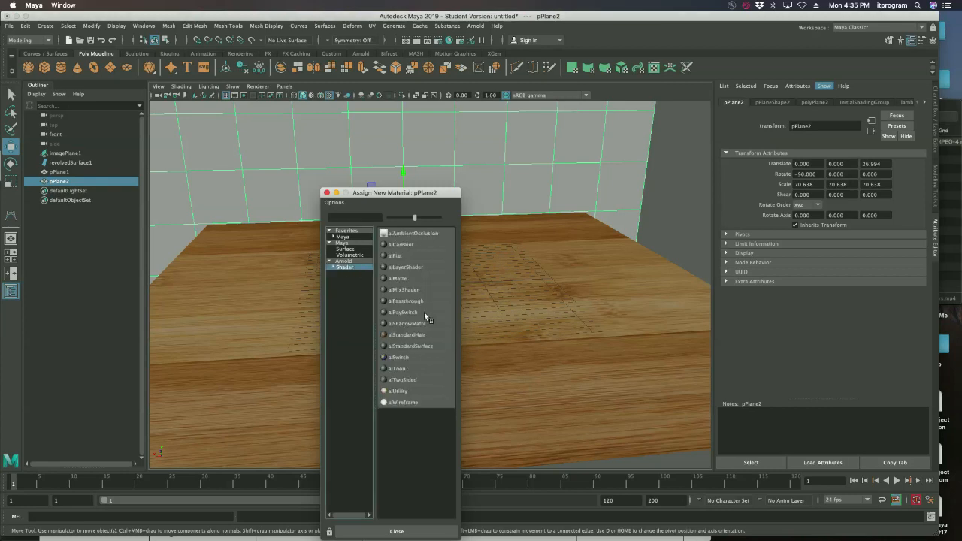
click(422, 347)
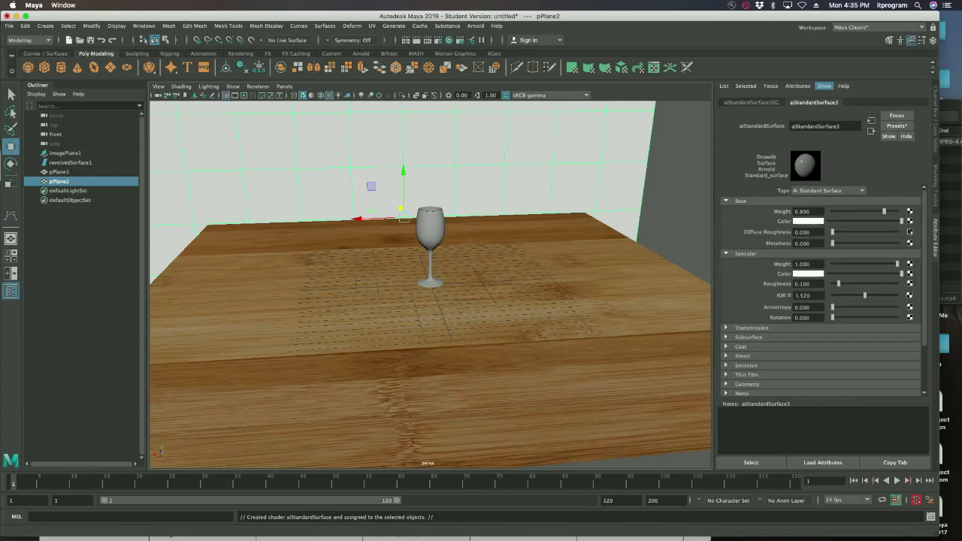
- Connect a File texture using brick wall.jpg to the base color of the upright wall plane's material
click(909, 221)
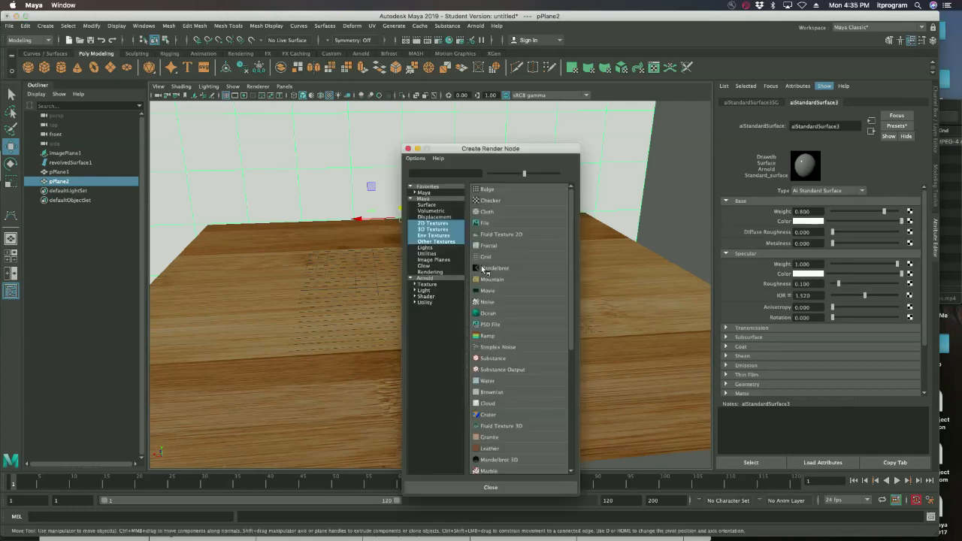
click(485, 222)
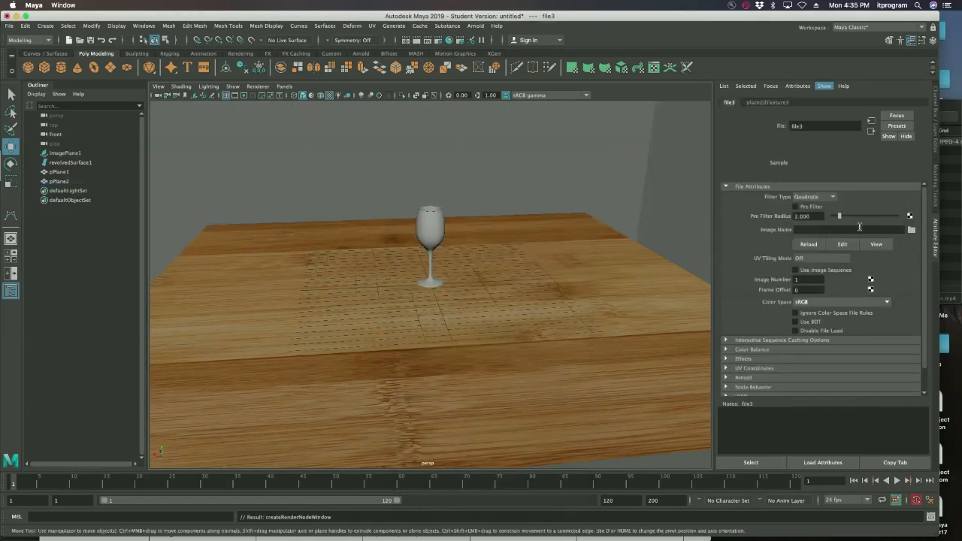
click(912, 230)
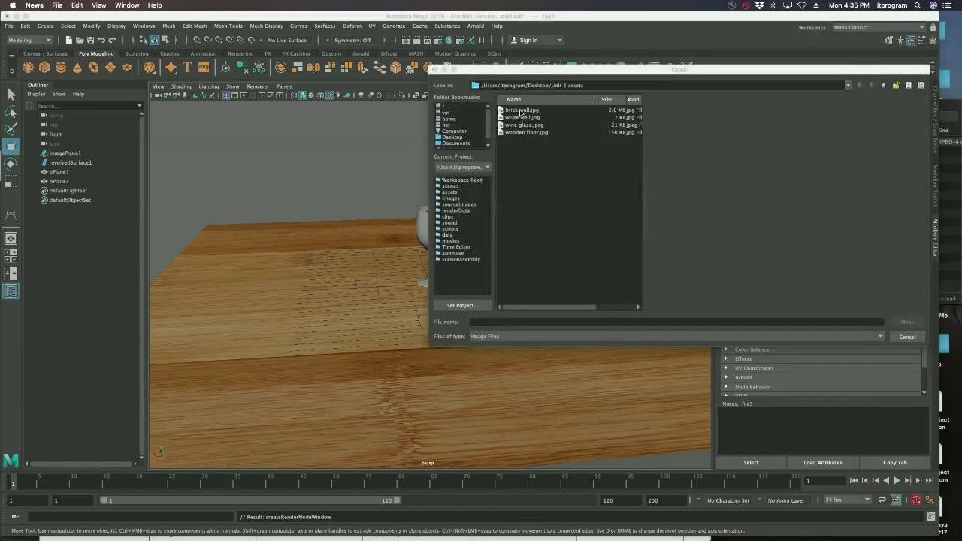
click(520, 110)
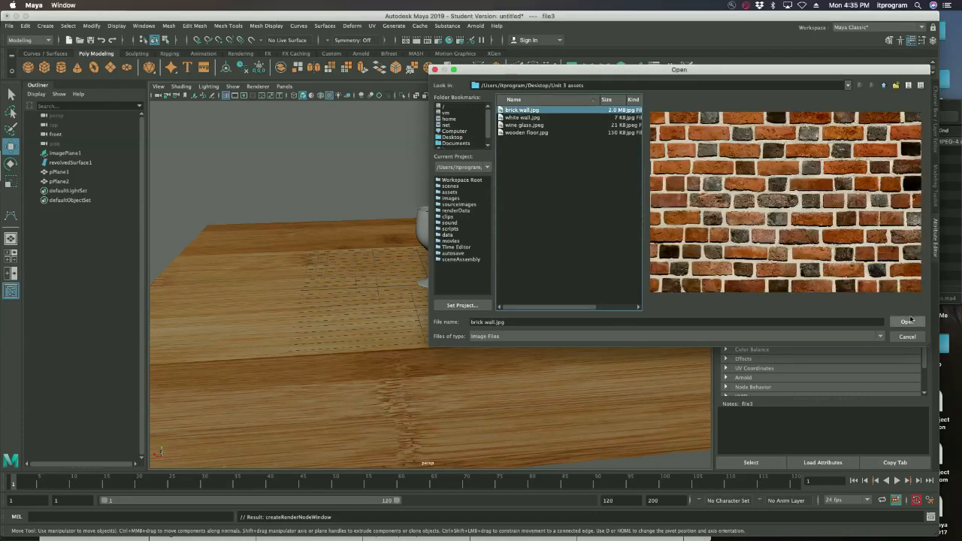
click(905, 322)
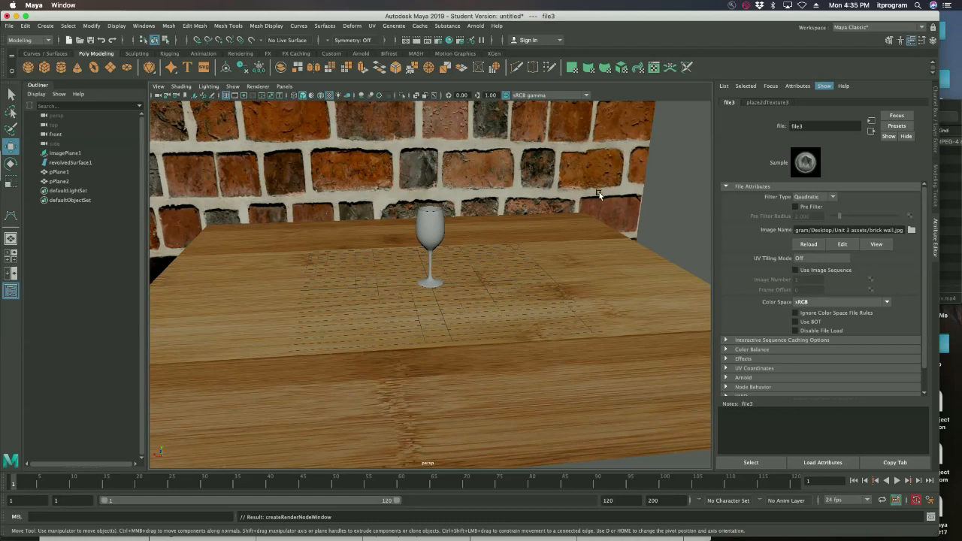
- Scale the brick wall plane to about 52.3 on Z and raise it to about 25.5 on Y
scroll(599, 194, down, 10)
scroll(599, 196, up, 5)
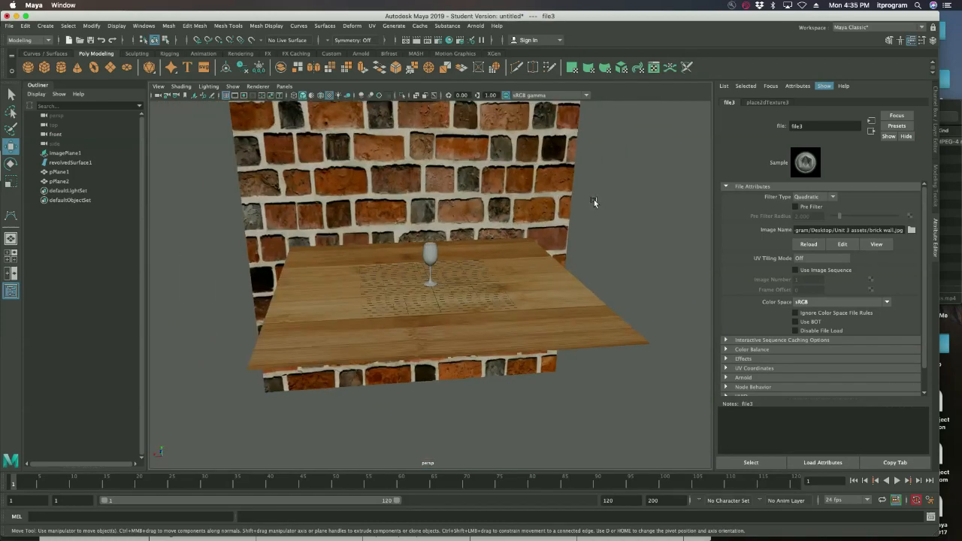
click(10, 181)
scroll(421, 178, up, 2)
scroll(421, 179, down, 4)
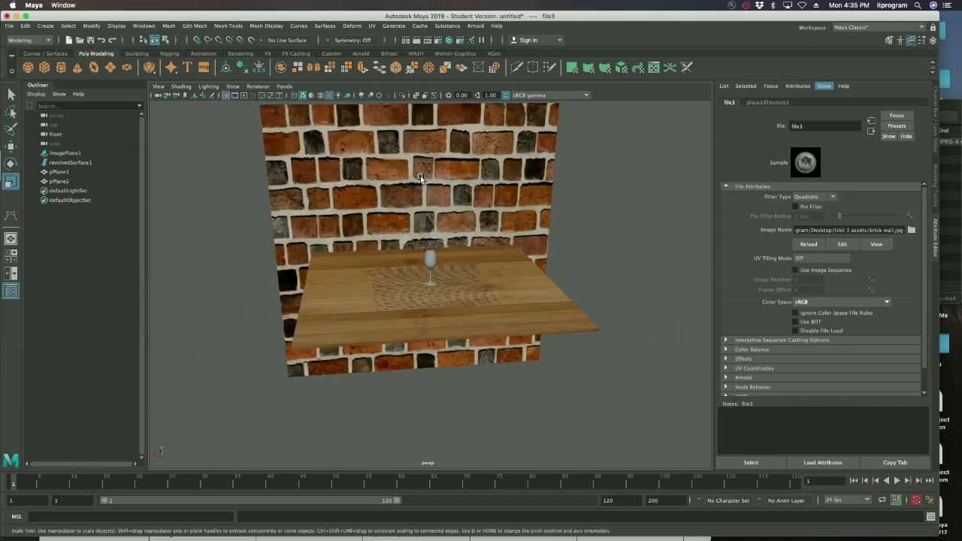
click(419, 178)
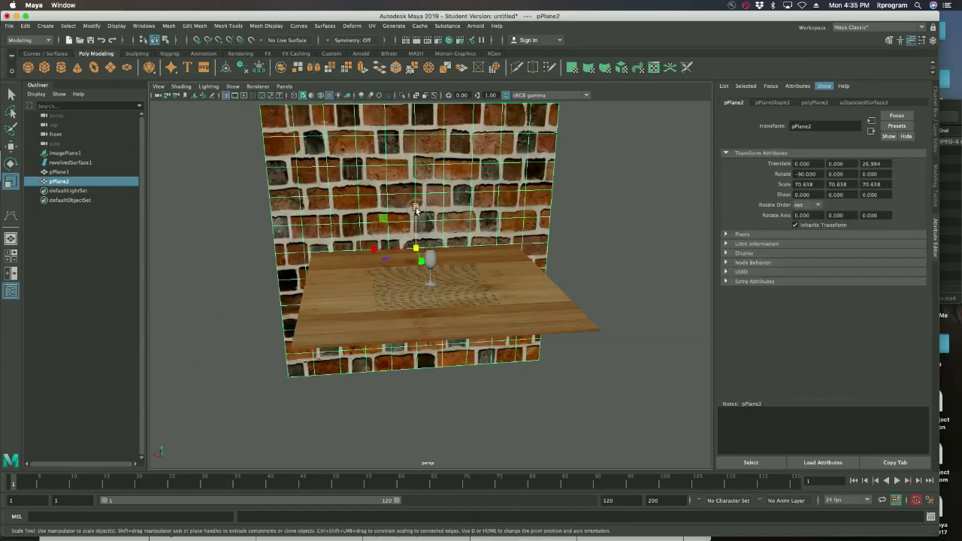
drag(415, 218, 416, 212)
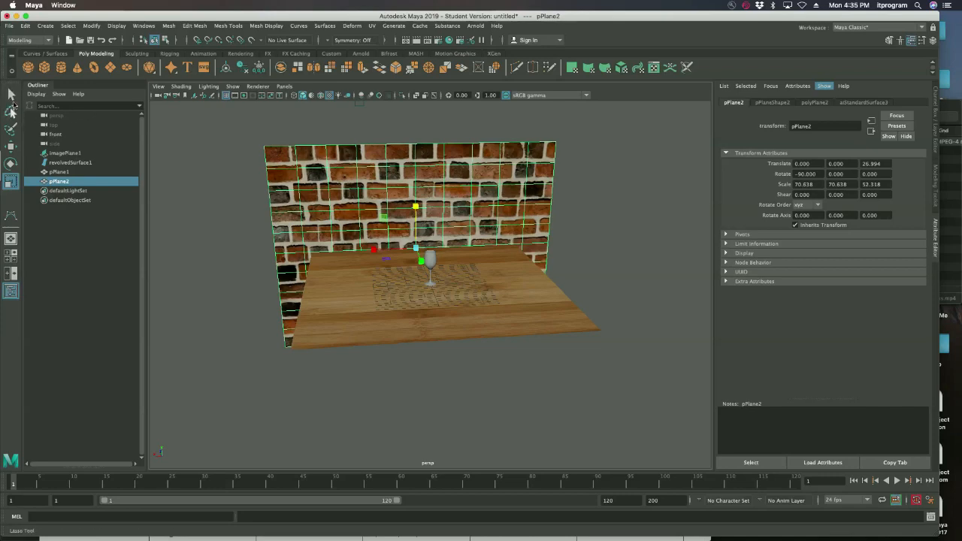
click(10, 147)
drag(416, 208, 418, 100)
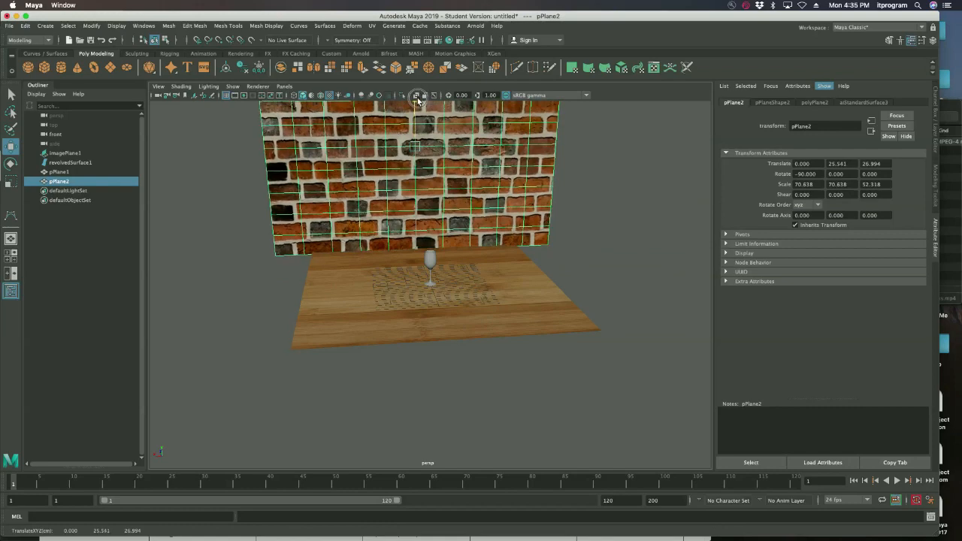
- Reduce the brick wall plane's scale to about 42.1 on Z and about 58.1 on X
click(11, 182)
drag(414, 104, 414, 112)
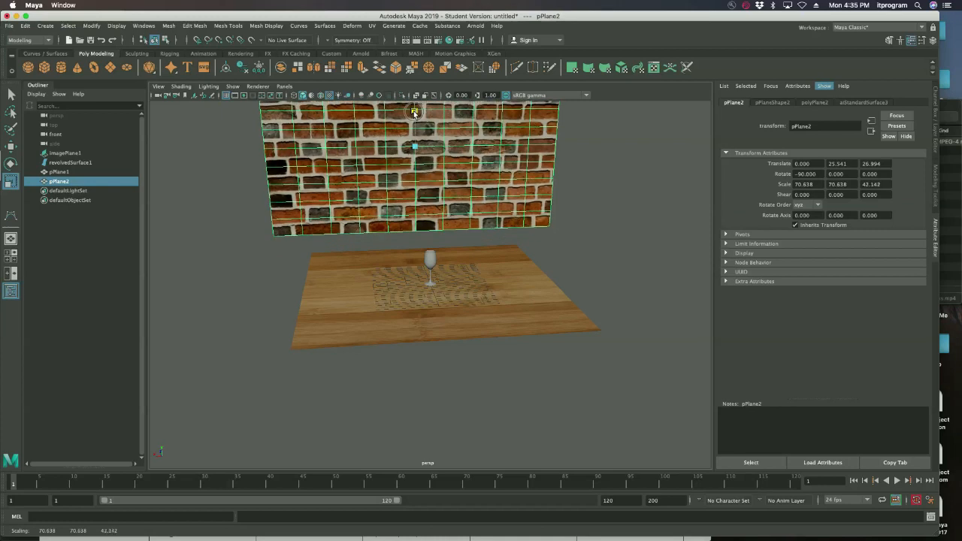
drag(372, 145, 382, 145)
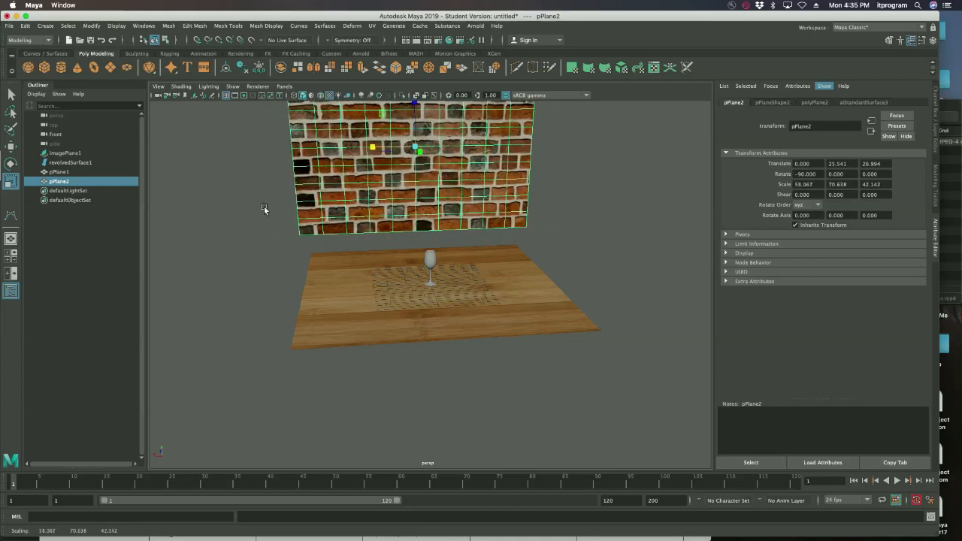
- Lower the brick wall to the floor at about 20.2 on Y and shift it to about 2.4 on X
click(10, 145)
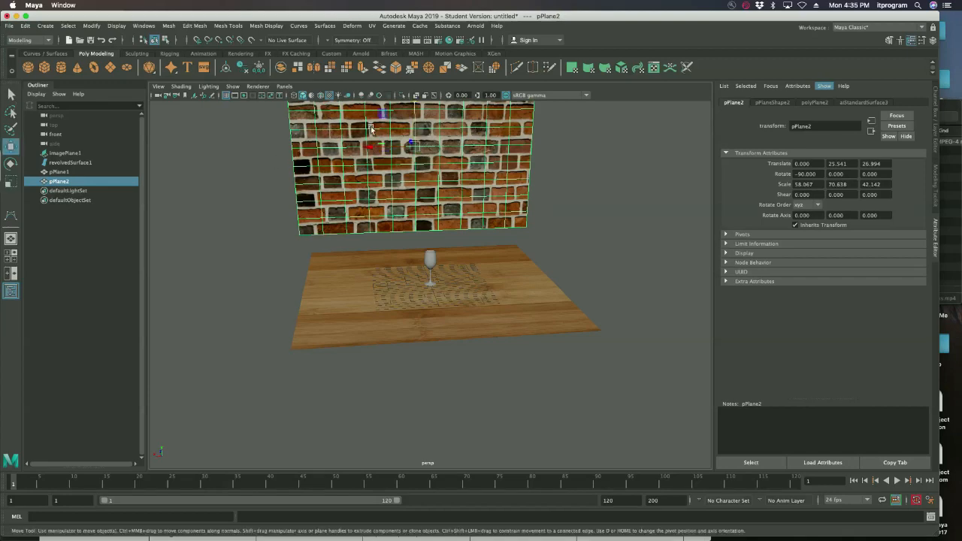
drag(414, 130, 415, 150)
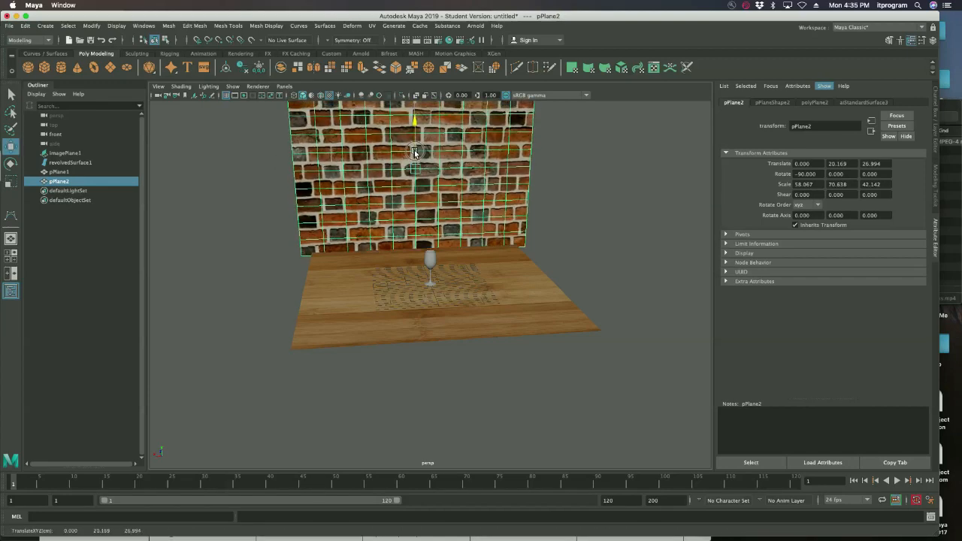
drag(368, 173, 359, 173)
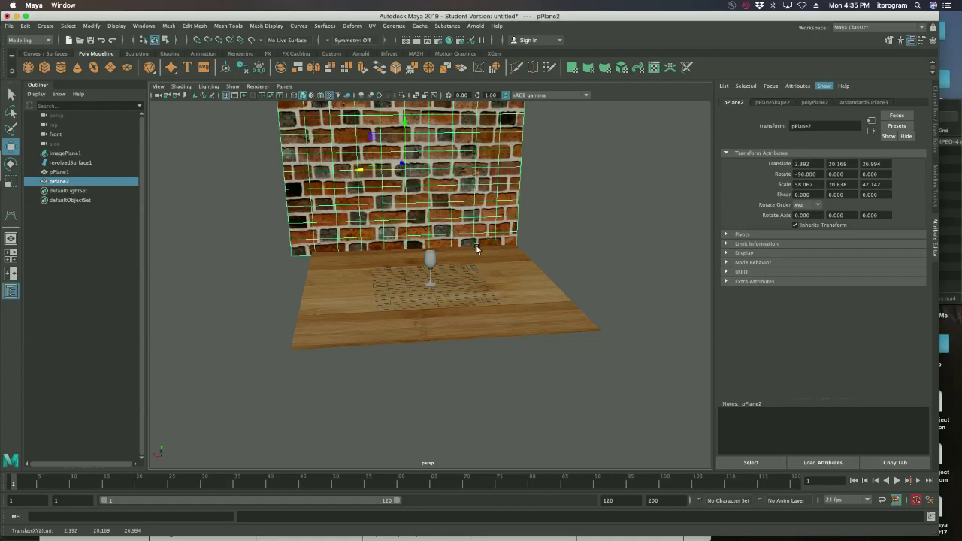
- Create a third polygon plane at the origin and scale it uniformly to about 67.0
click(499, 273)
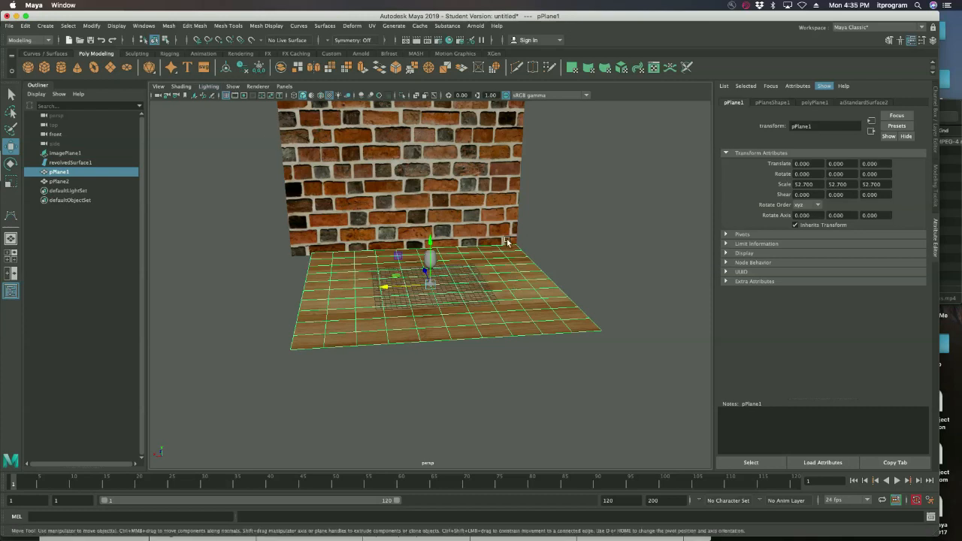
click(111, 67)
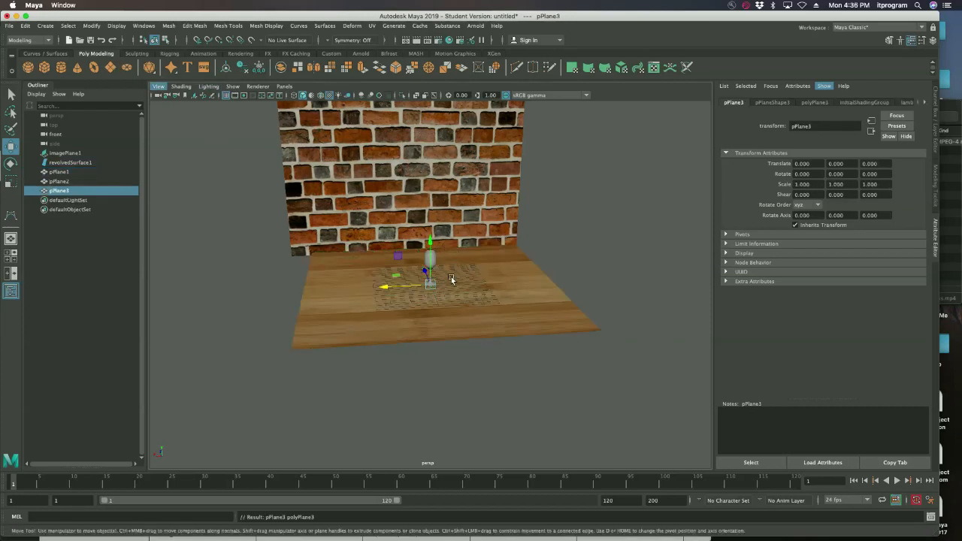
click(10, 181)
drag(429, 286, 651, 535)
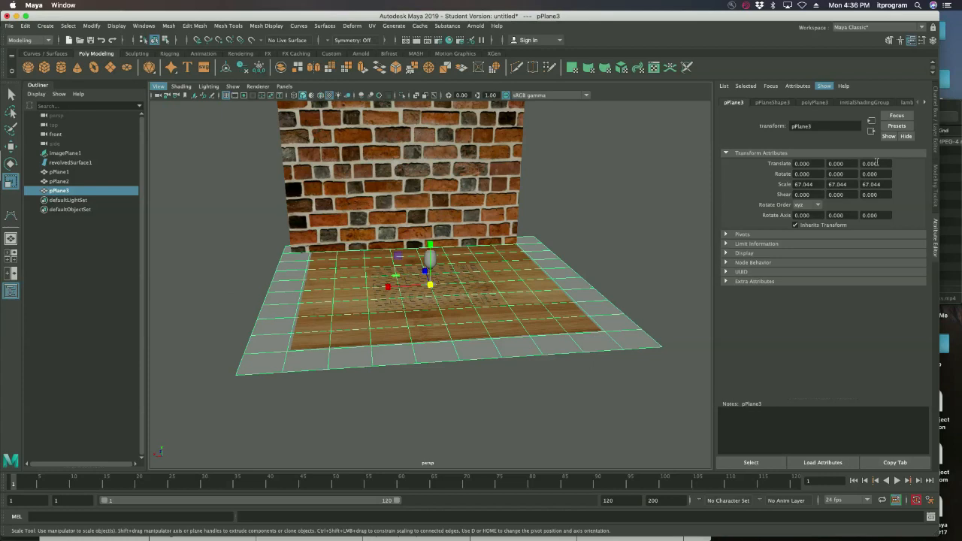
- Stand the third plane upright with a Z rotation of 90 and move it to the floor's side edge at about -28.4 on X
click(10, 165)
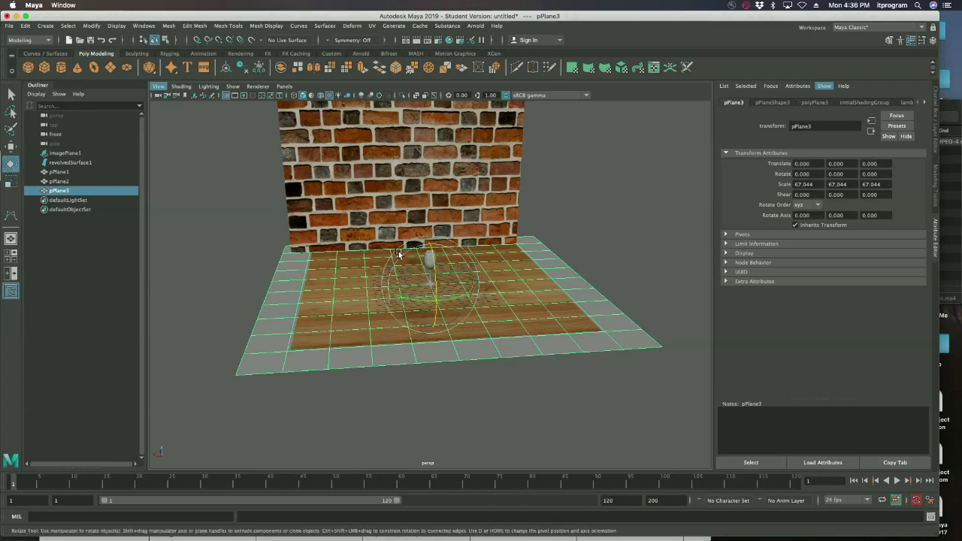
click(813, 173)
drag(466, 276, 486, 281)
drag(885, 174, 861, 178)
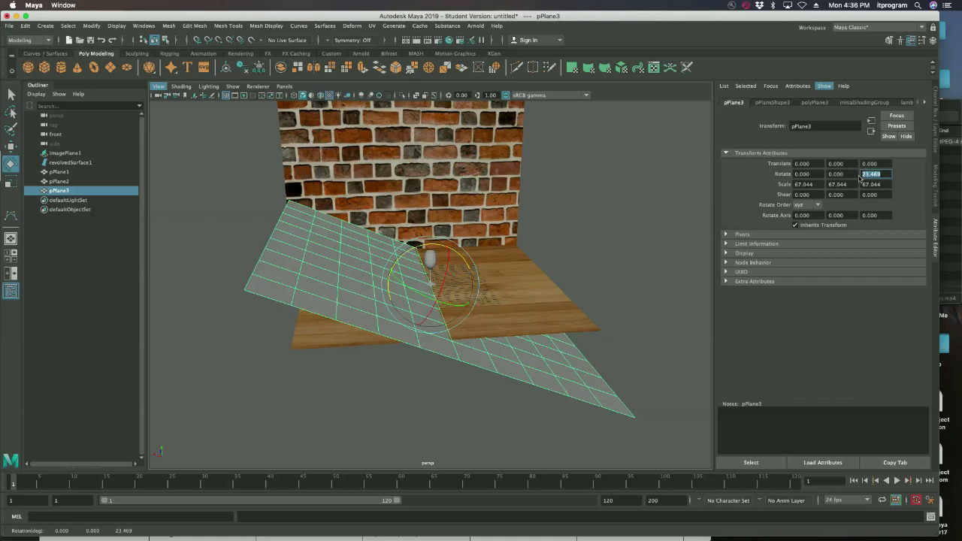
text(90)
key(Return)
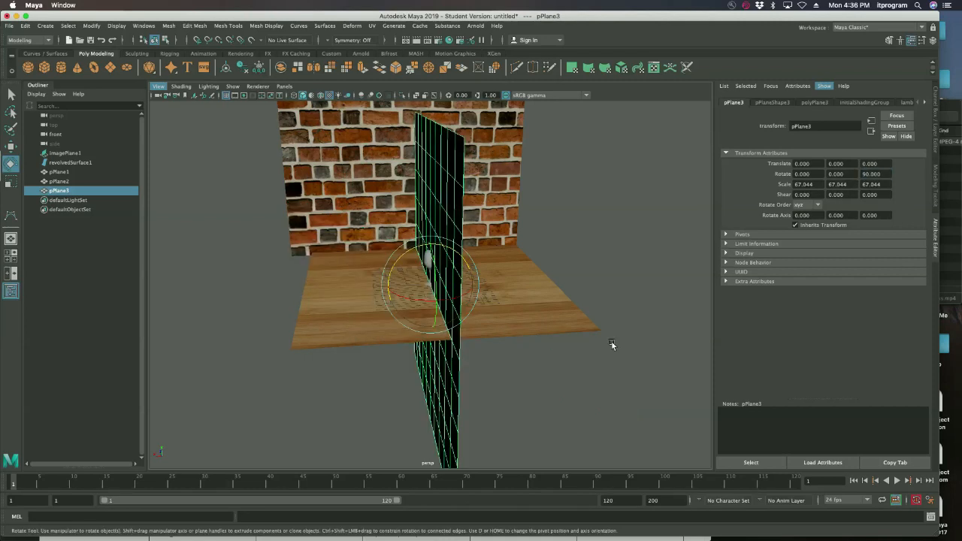
click(12, 147)
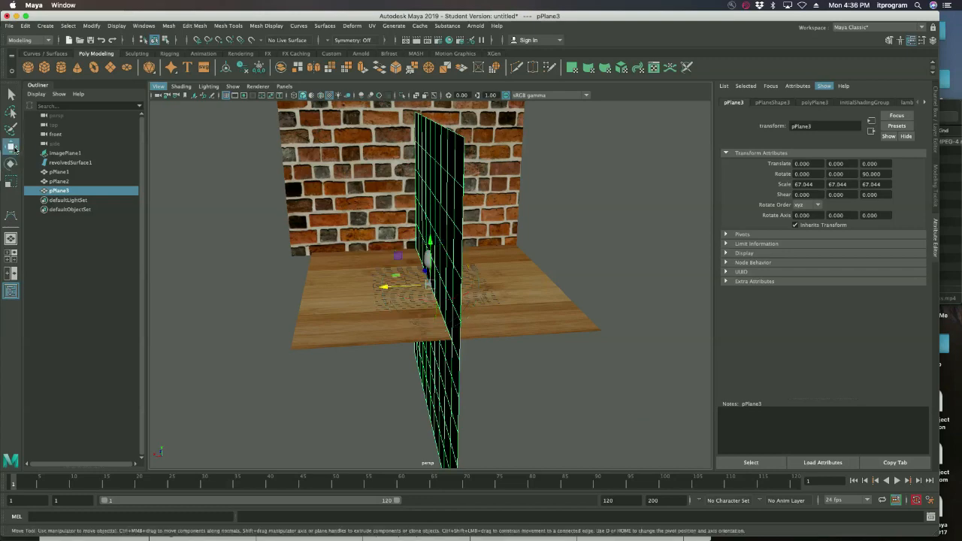
drag(385, 290, 518, 272)
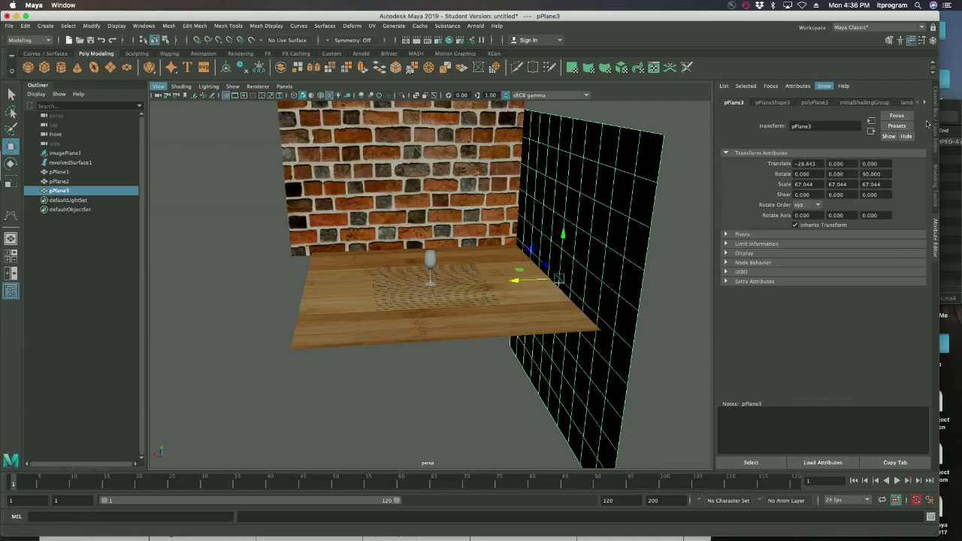
- Assign a new Arnold aiStandardSurface material to the upright side wall plane
click(922, 103)
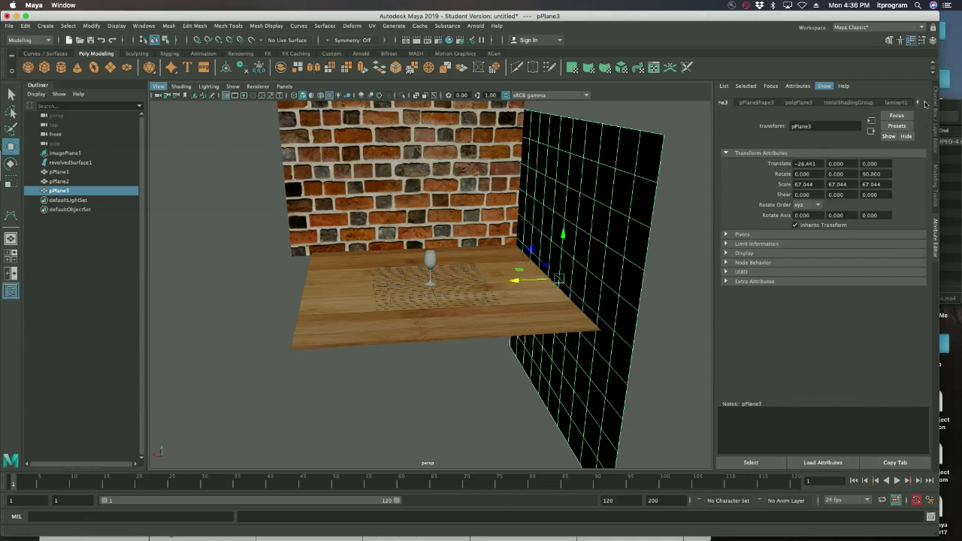
right_click(624, 201)
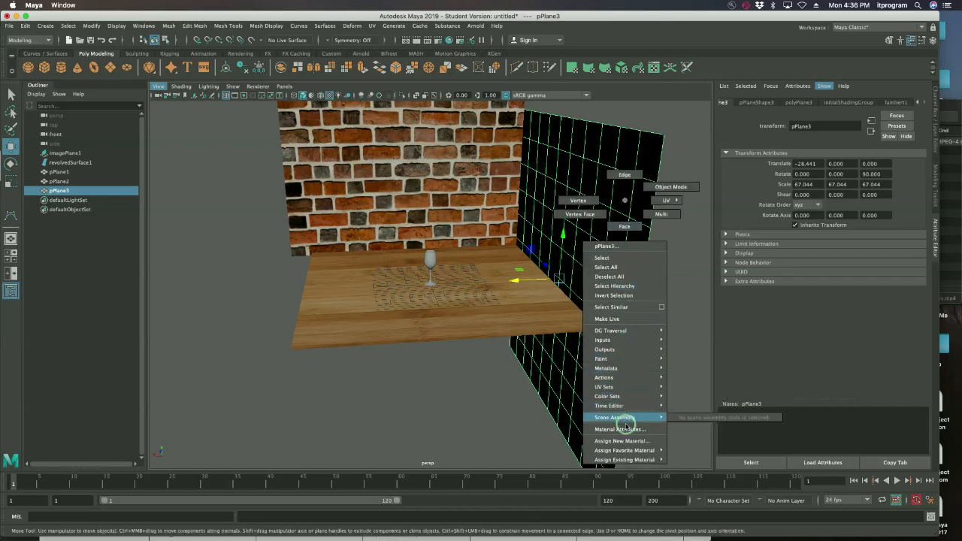
click(623, 430)
click(631, 450)
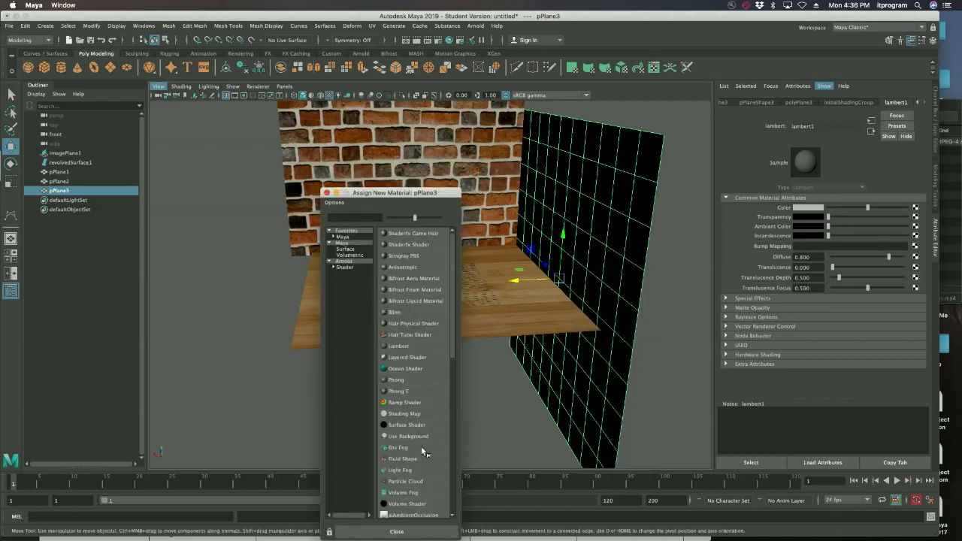
click(344, 267)
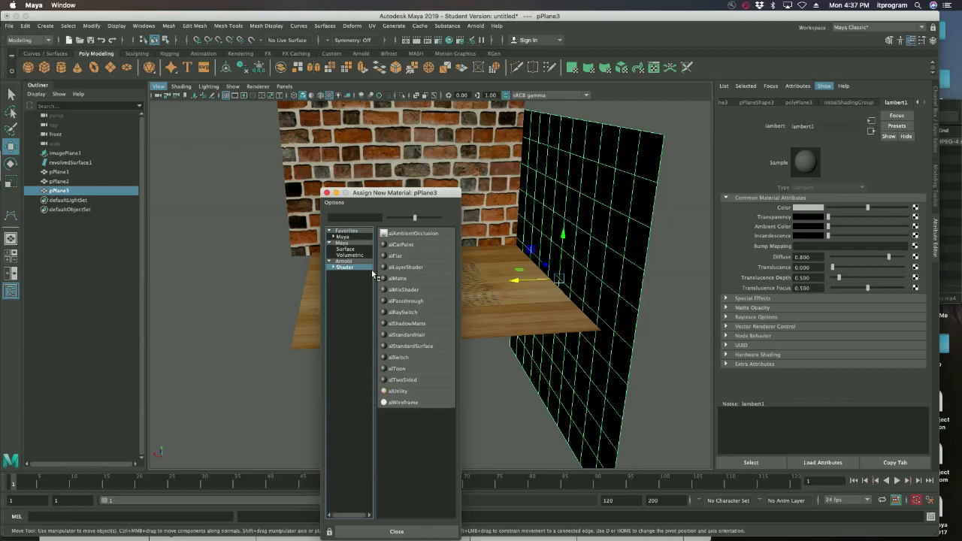
click(410, 347)
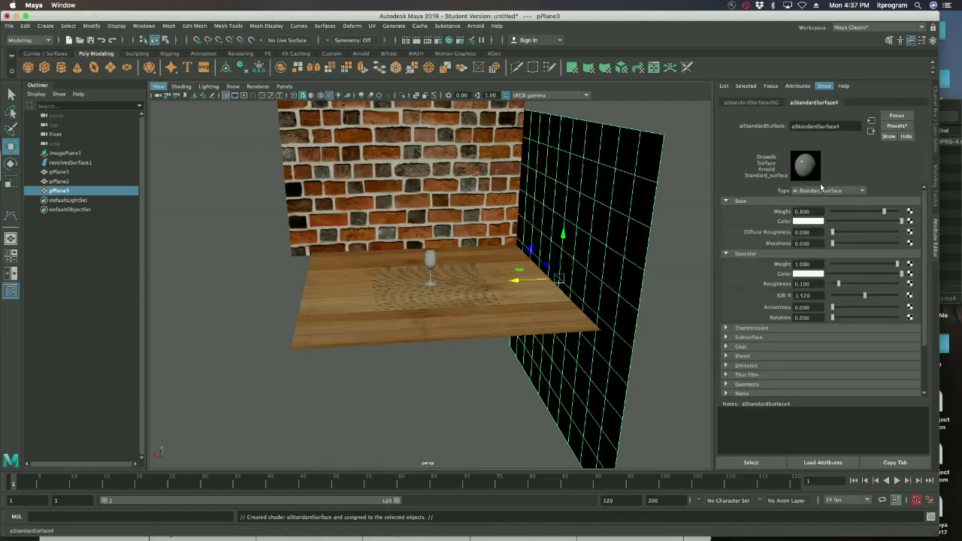
- Connect a File texture using white wall.jpg to the base color of the side wall's material
click(908, 221)
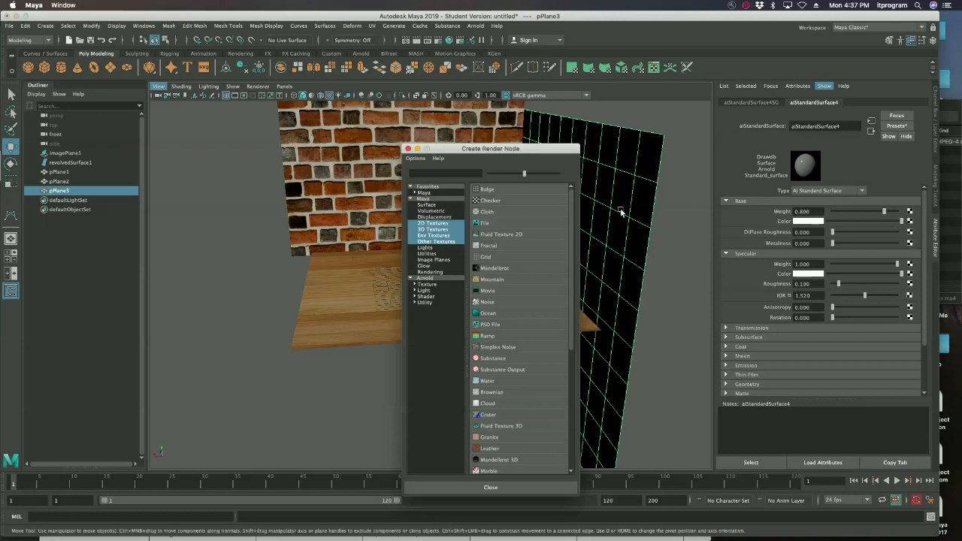
click(492, 224)
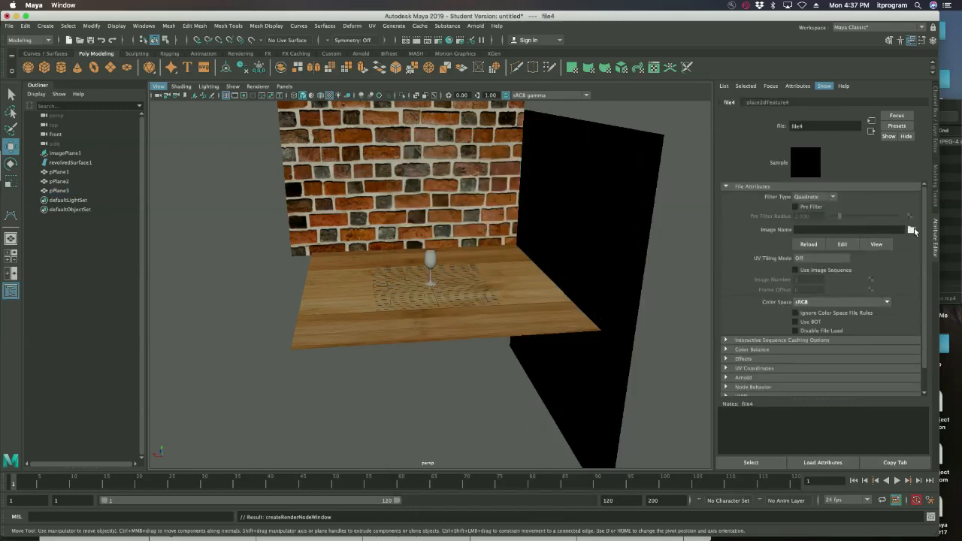
click(911, 230)
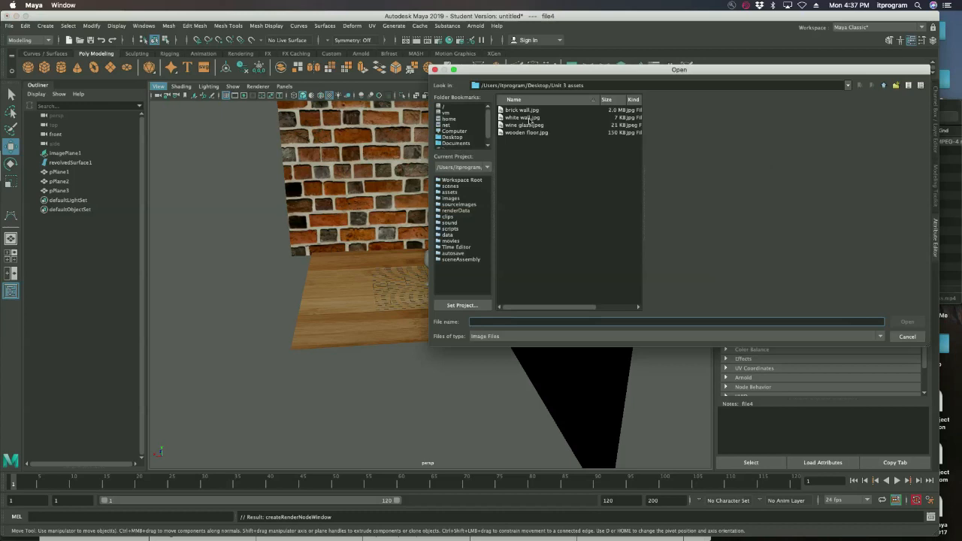
click(526, 117)
click(907, 323)
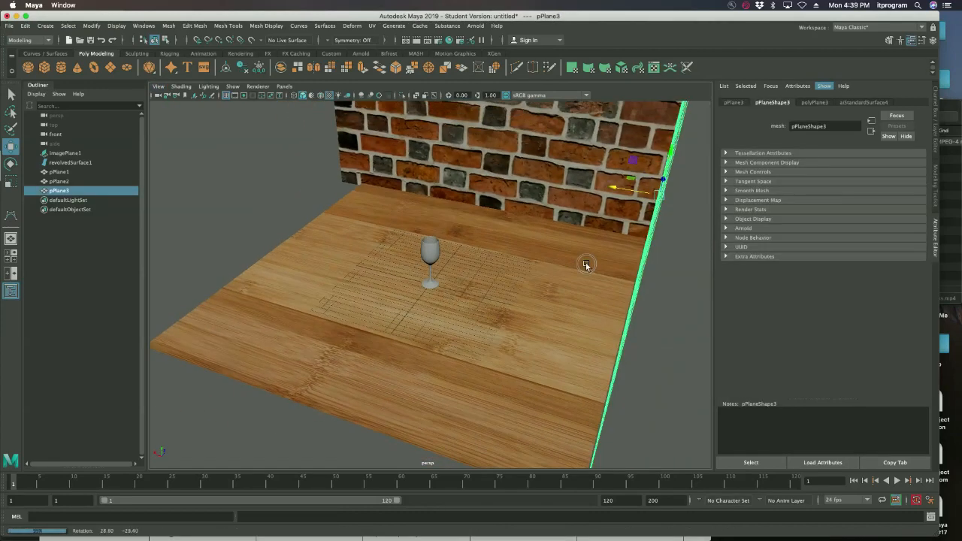
- Rotate the white side wall freehand to about -3.2, 92.0 and 85.5 degrees so its brick courses run horizontally
mouse_move(583, 264)
alt+mouse_down()
mouse_move(565, 258)
mouse_move(575, 254)
alt+mouse_up()
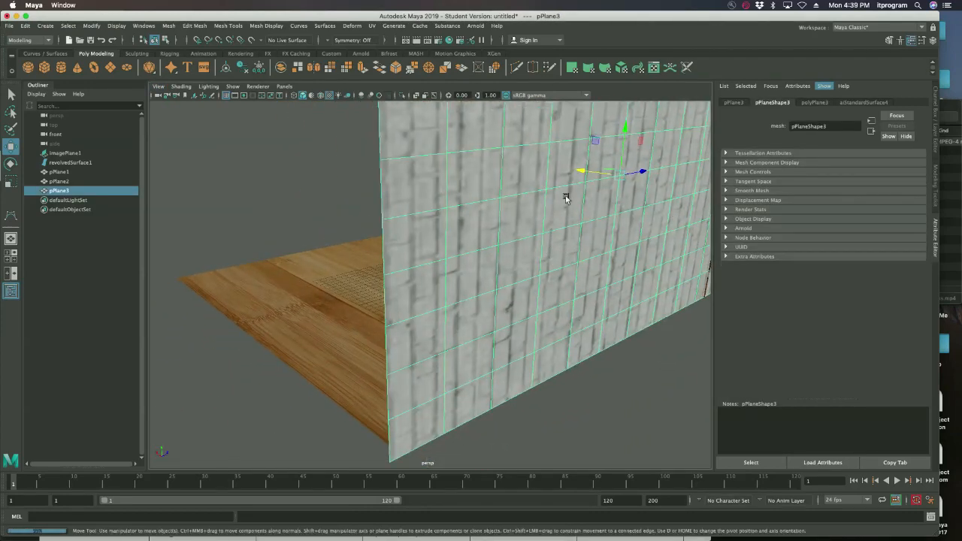
key(e)
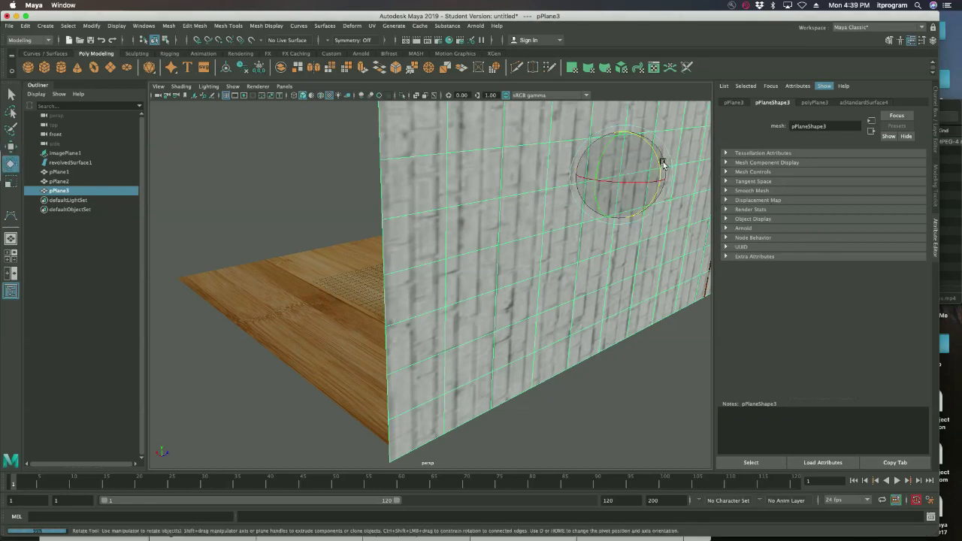
mouse_move(666, 161)
mouse_down()
mouse_move(665, 172)
mouse_move(666, 161)
mouse_up()
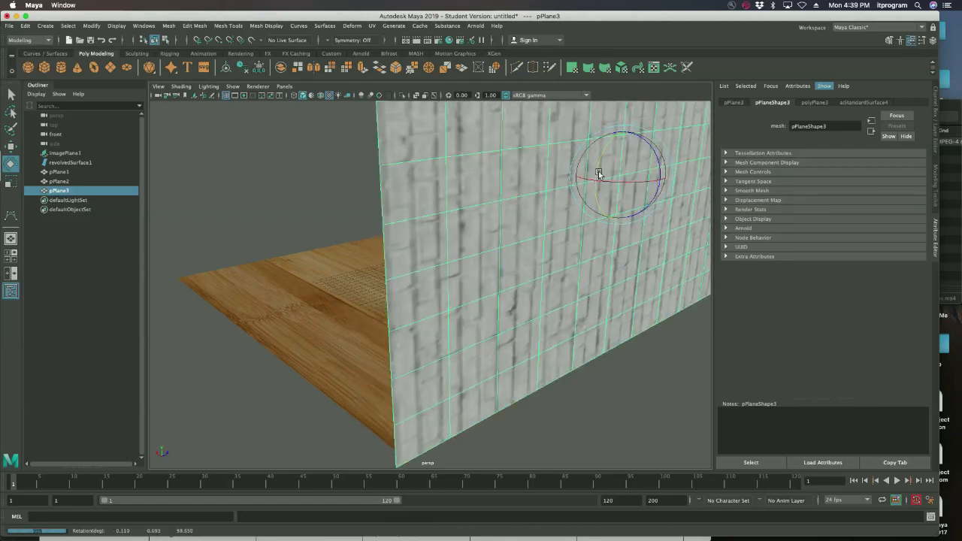
drag(594, 172, 620, 262)
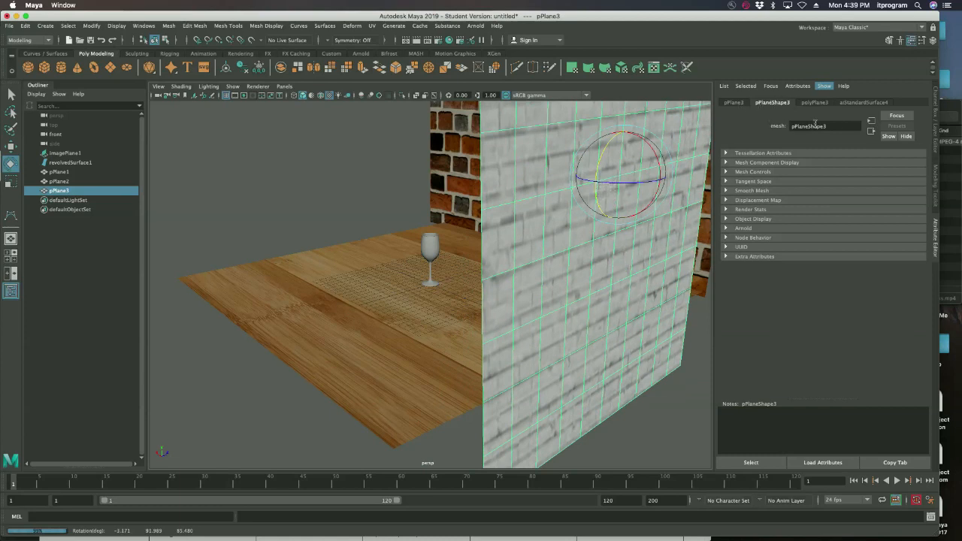
- Set the side wall plane's rotation to exactly 0 on X, 90 on Y and 90 on Z
click(733, 103)
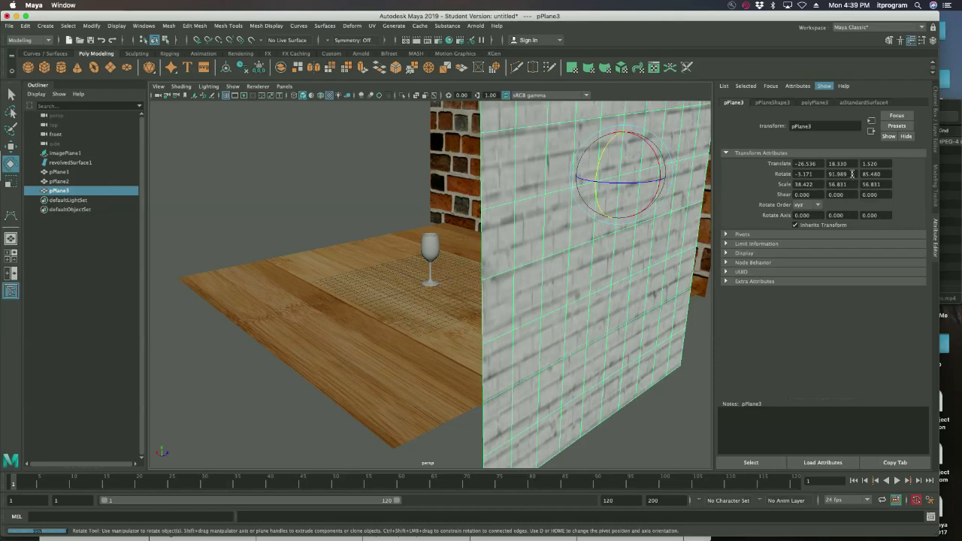
drag(852, 173, 827, 174)
text(90)
key(Tab)
text(80)
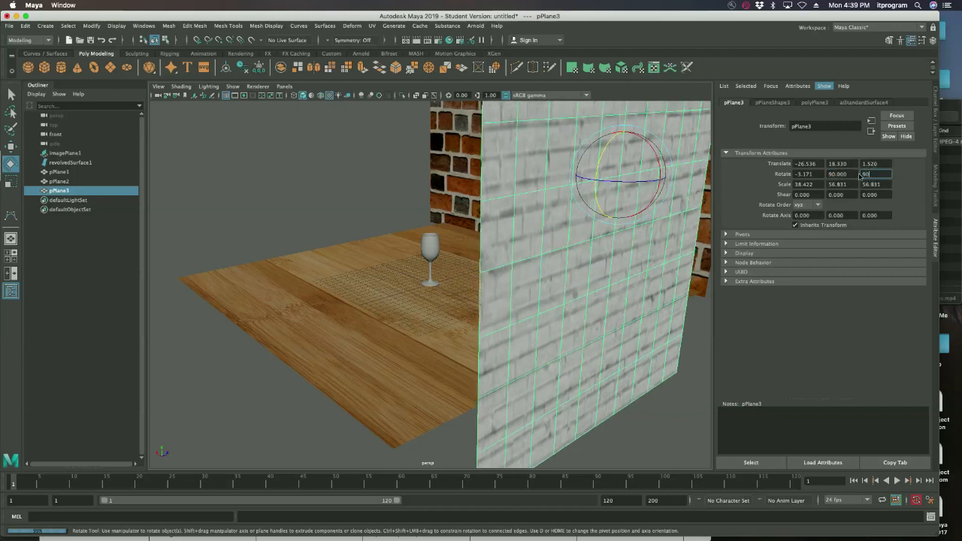
drag(818, 176, 787, 176)
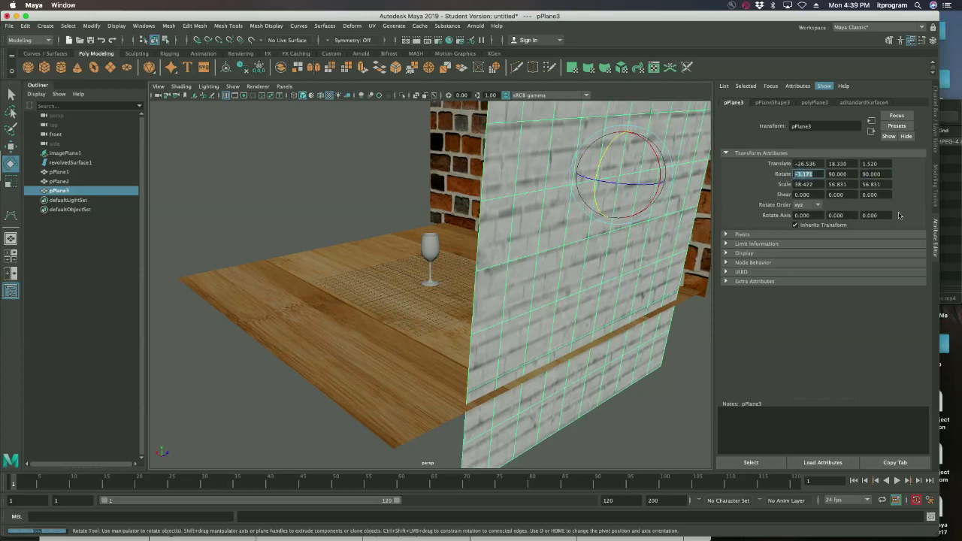
text(0)
key(Return)
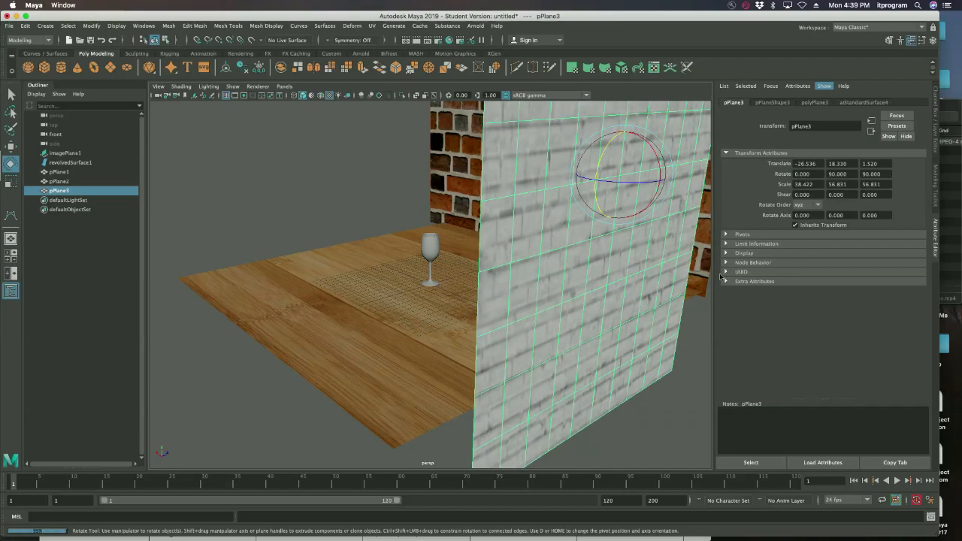
- Scale the side wall to about 51.6 on X and 38.3 on Z to match the floor's width and the brick wall's height
alt+drag(435, 255, 598, 255)
scroll(499, 218, down, 10)
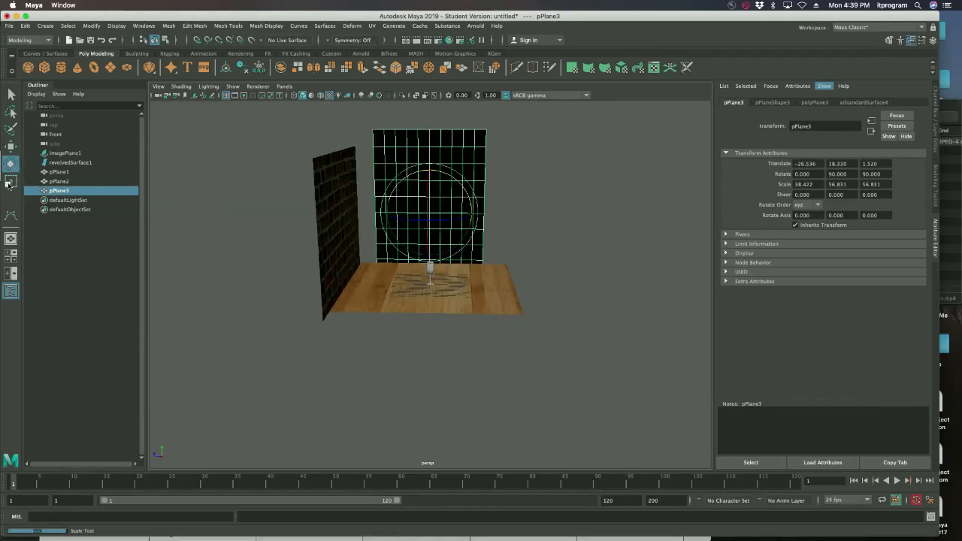
click(11, 181)
drag(429, 171, 428, 184)
drag(468, 213, 483, 215)
alt+drag(420, 250, 368, 254)
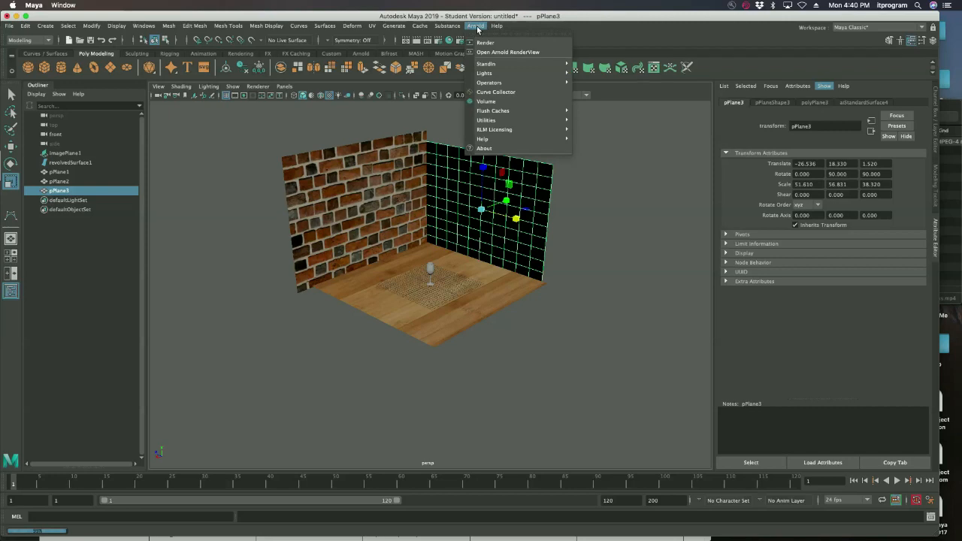
- Add an Arnold Skydome Light to the scene
mouse_move(526, 73)
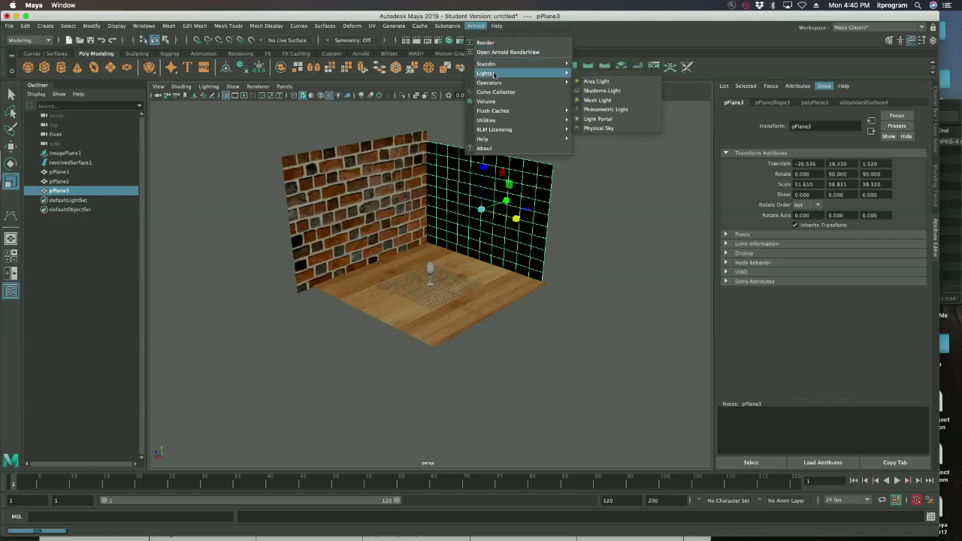
click(605, 92)
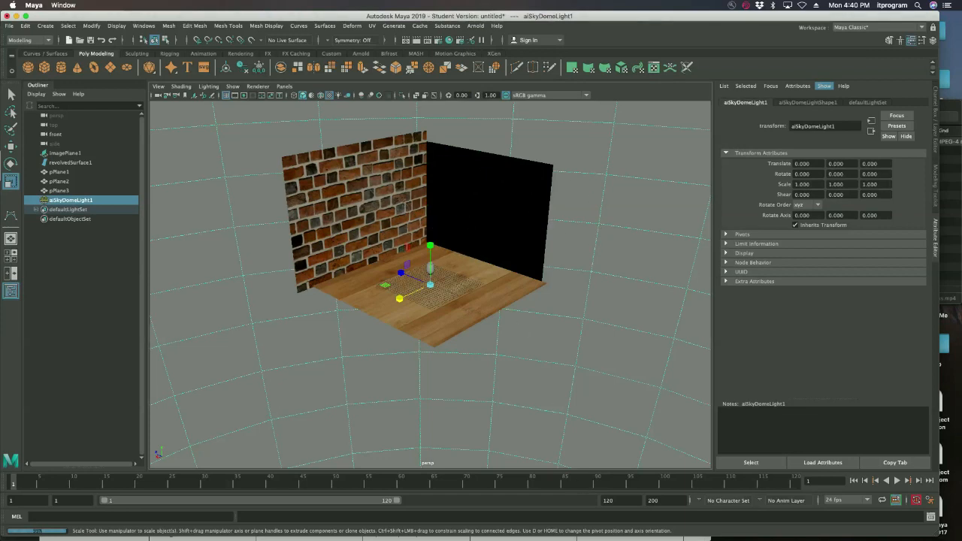
mouse_move(746, 538)
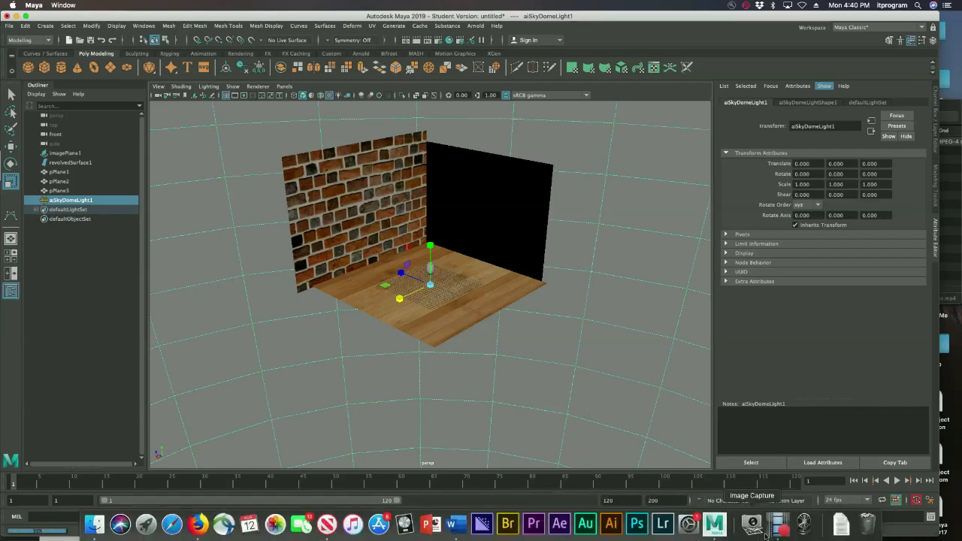